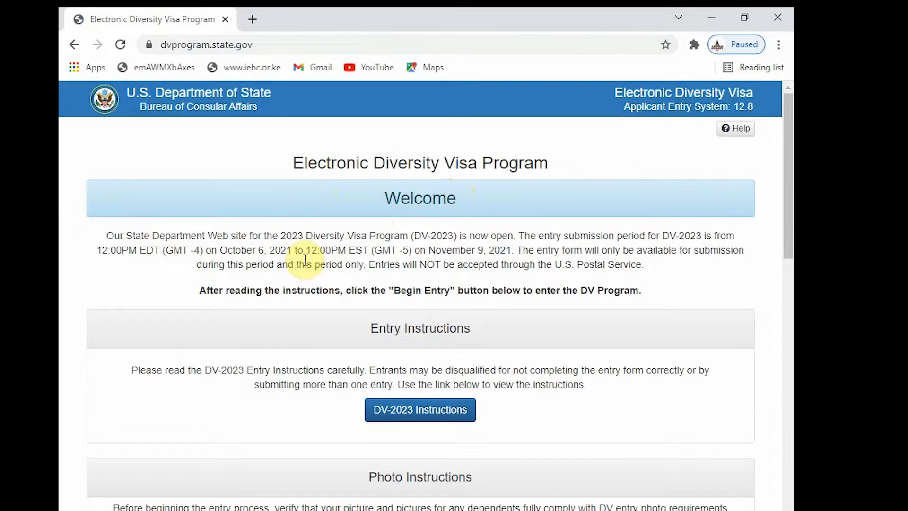
- Scroll down to the Entry Form section and begin a new DV-2023 entry
scroll(305, 383, down, 2)
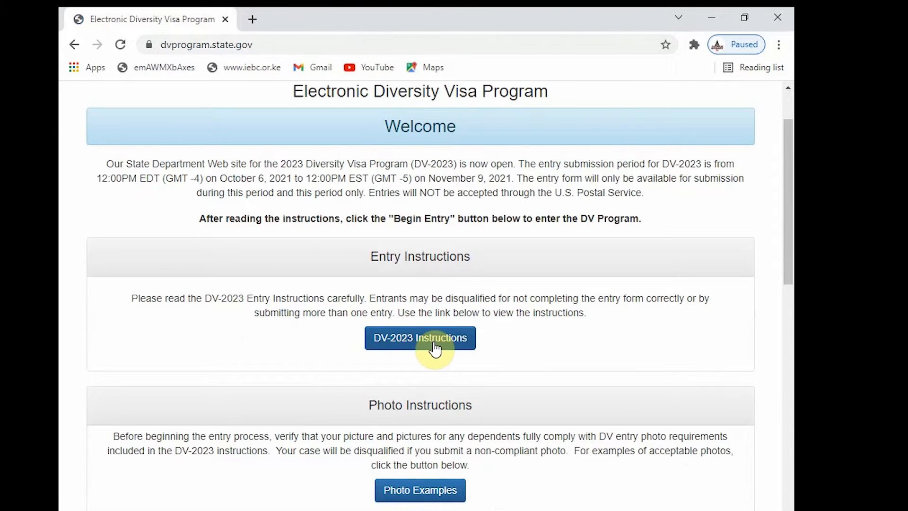
scroll(413, 359, down, 3)
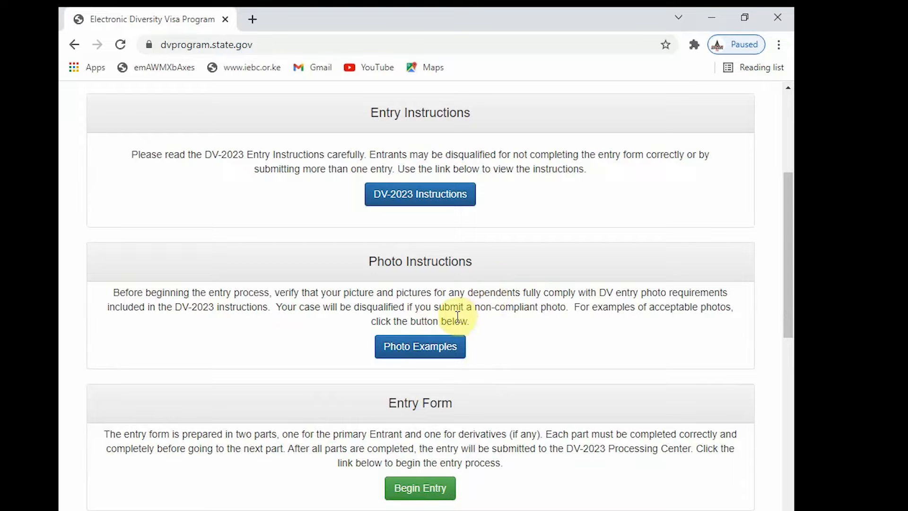
scroll(454, 318, down, 3)
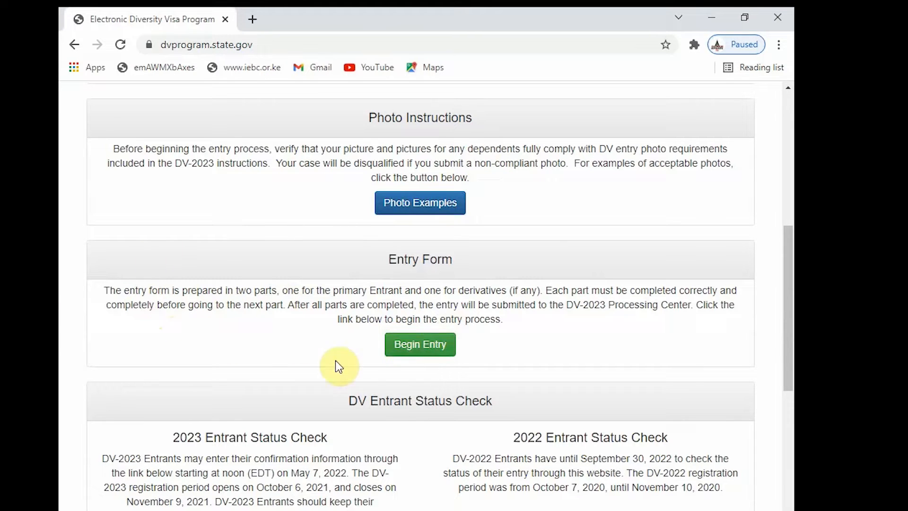
click(429, 350)
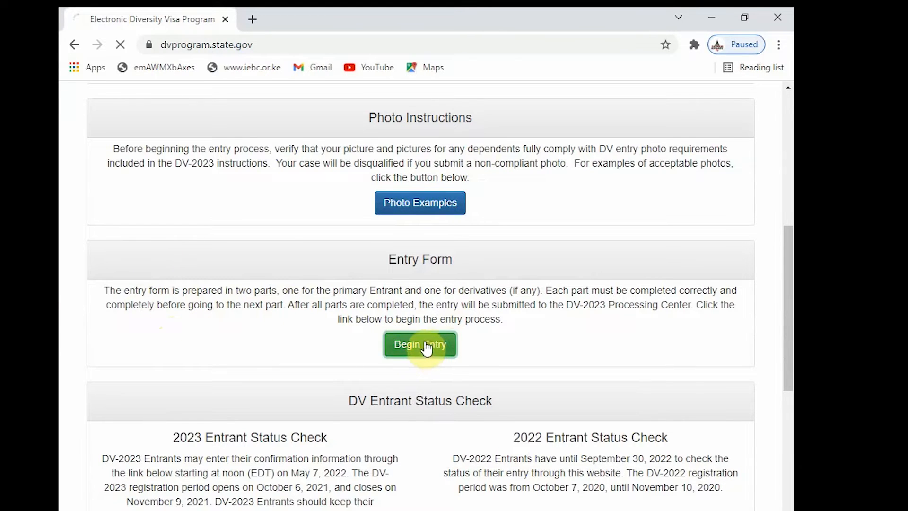
- Enter the authentication code shown in the picture and submit it
click(164, 344)
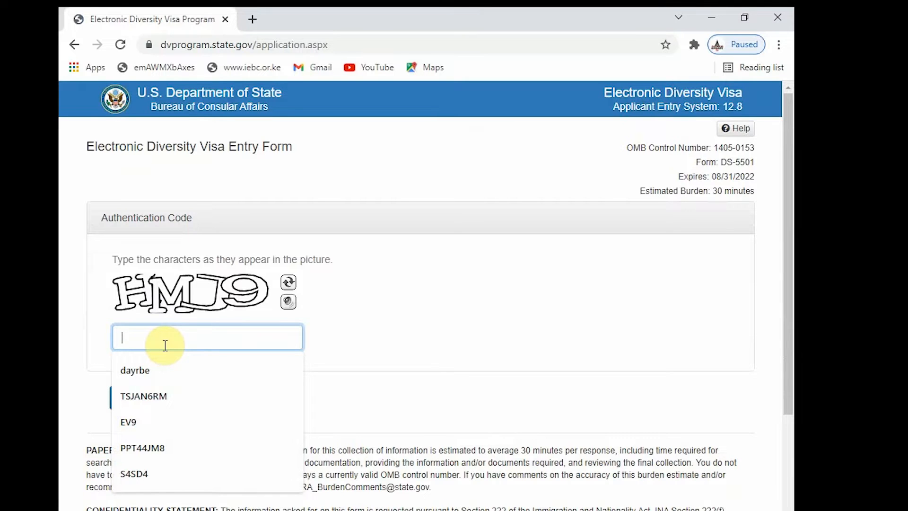
text(HM)
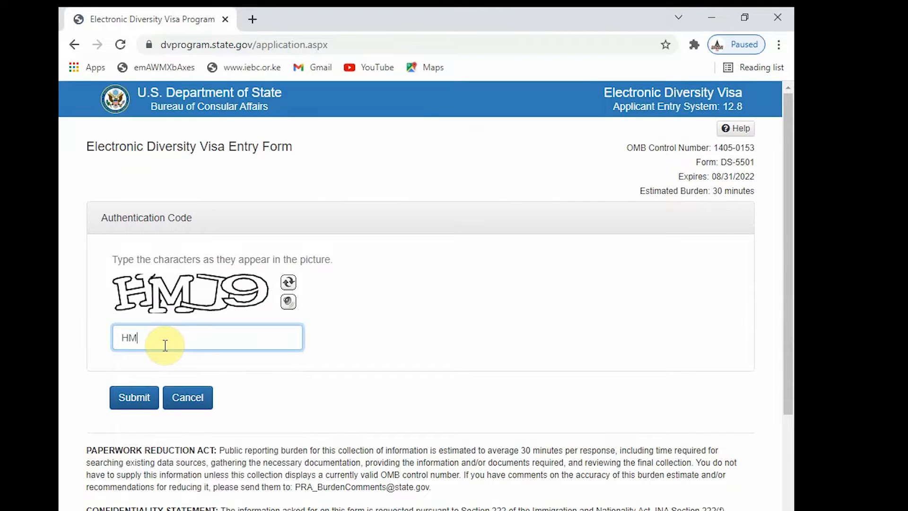
text(J9)
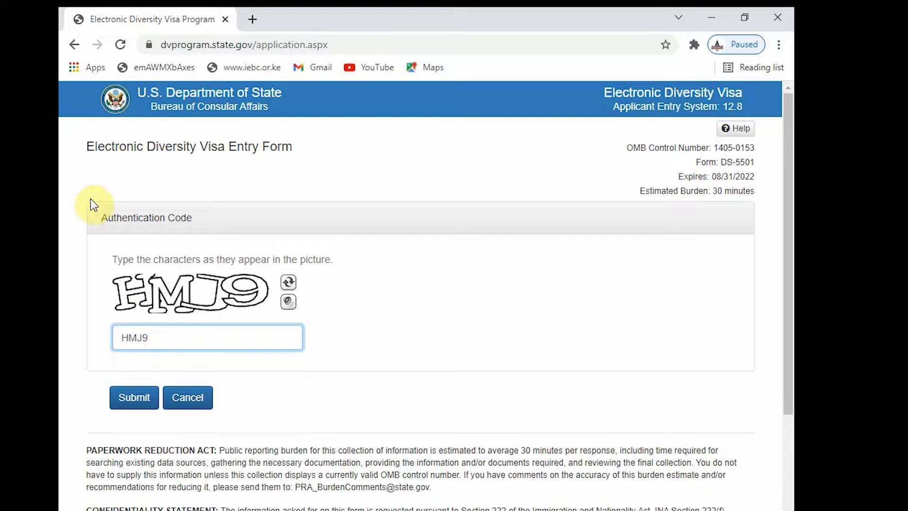
click(136, 397)
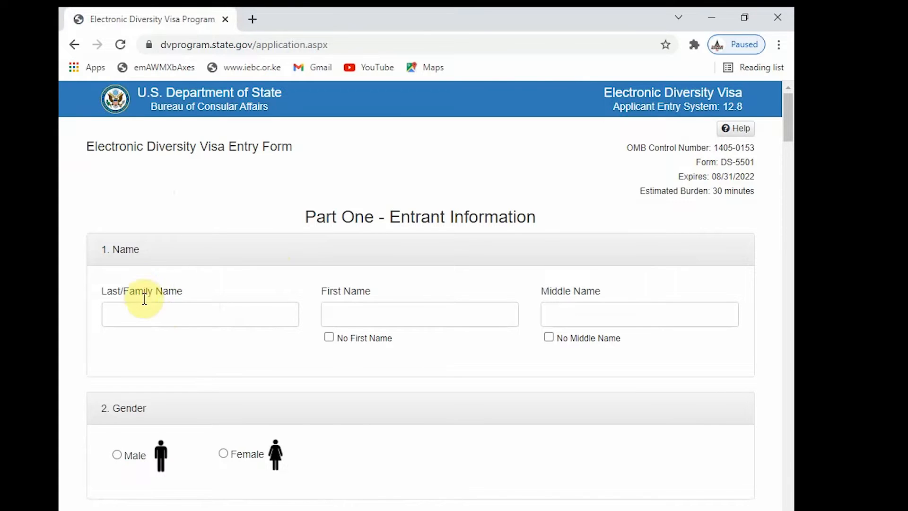
- Fill the last, first and middle names from the saved autofill suggestions
click(153, 318)
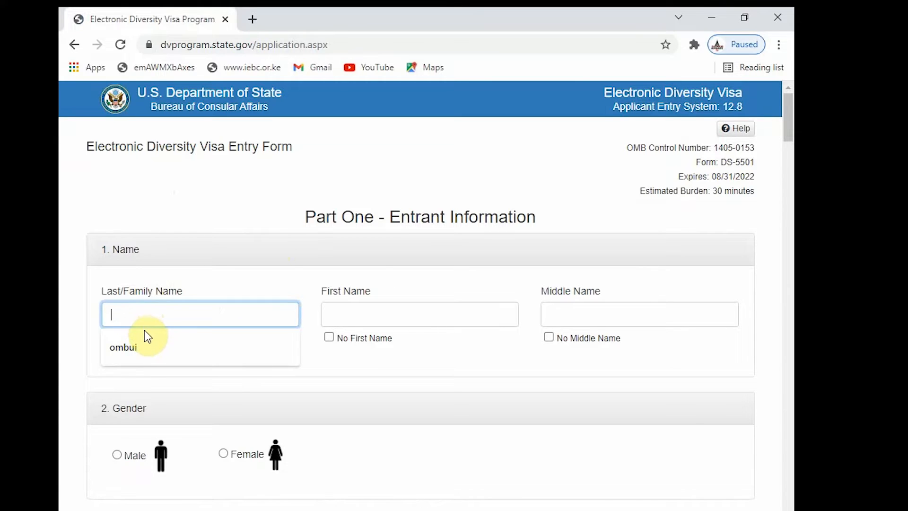
click(162, 347)
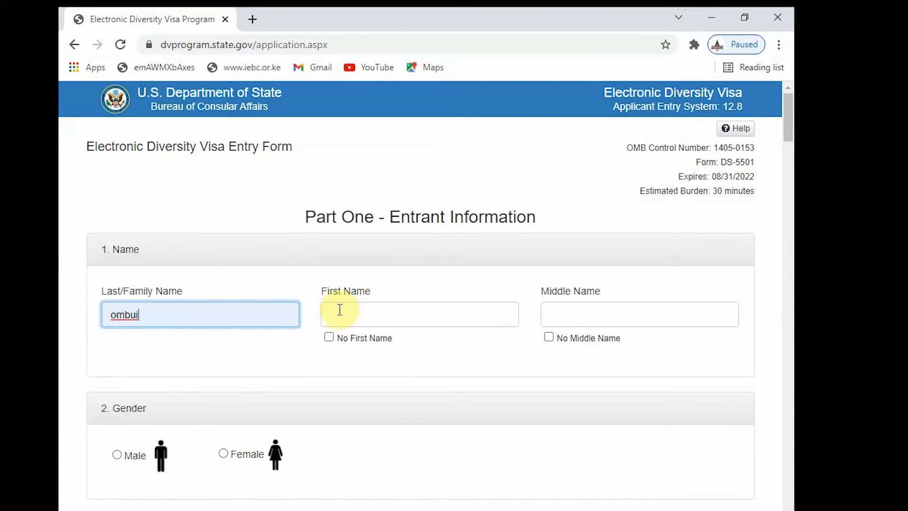
click(368, 319)
click(355, 345)
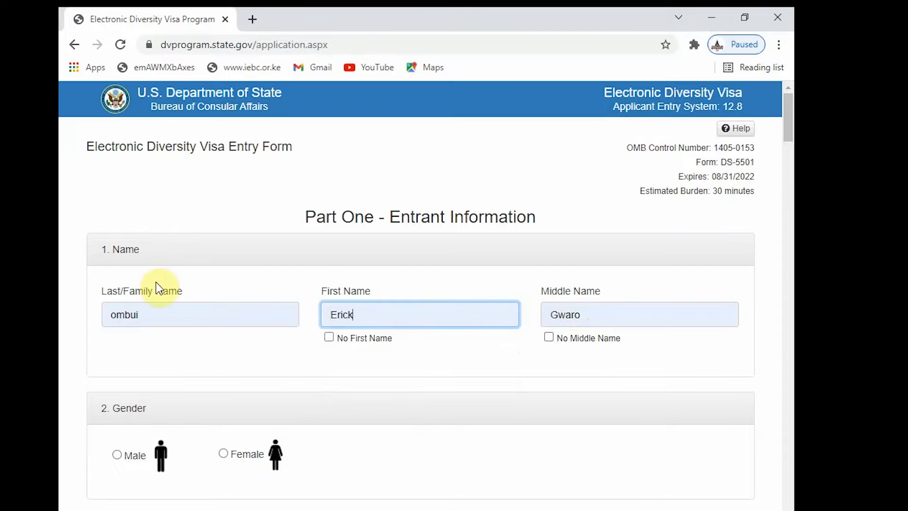
scroll(166, 284, down, 6)
scroll(179, 276, up, 5)
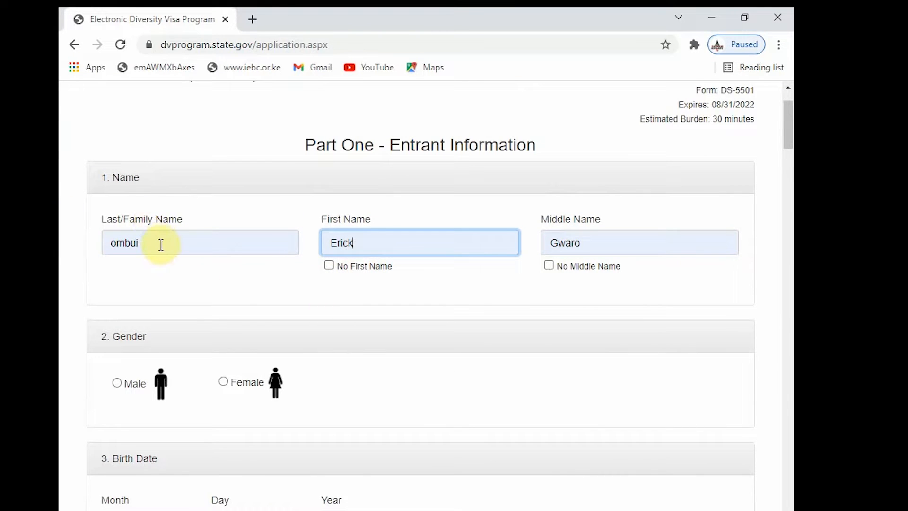
- Clear the middle name and toggle No Middle Name, then restore the middle name from autofill
double_click(566, 244)
scroll(489, 246, up, 2)
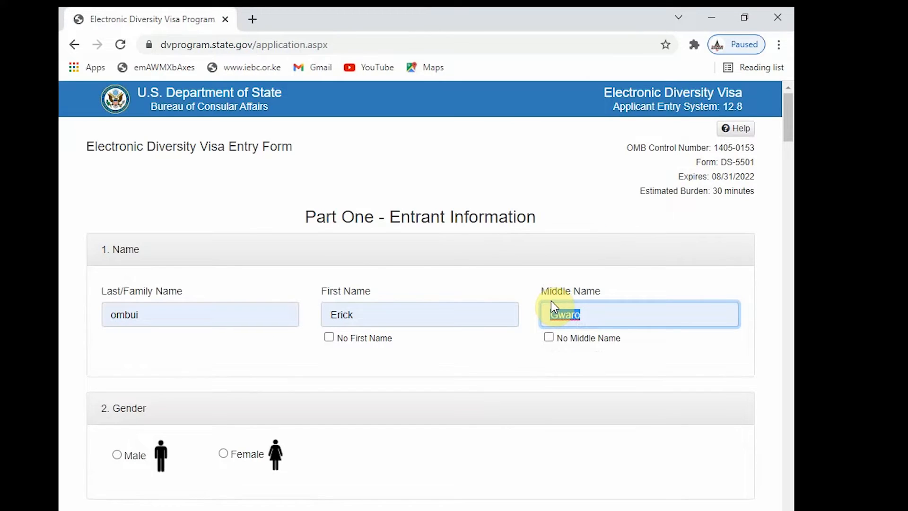
key(BackSpace)
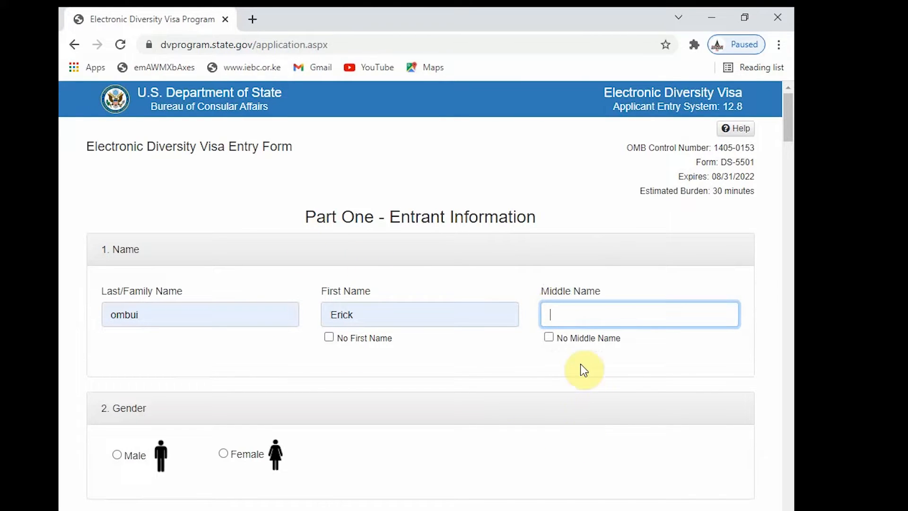
click(551, 338)
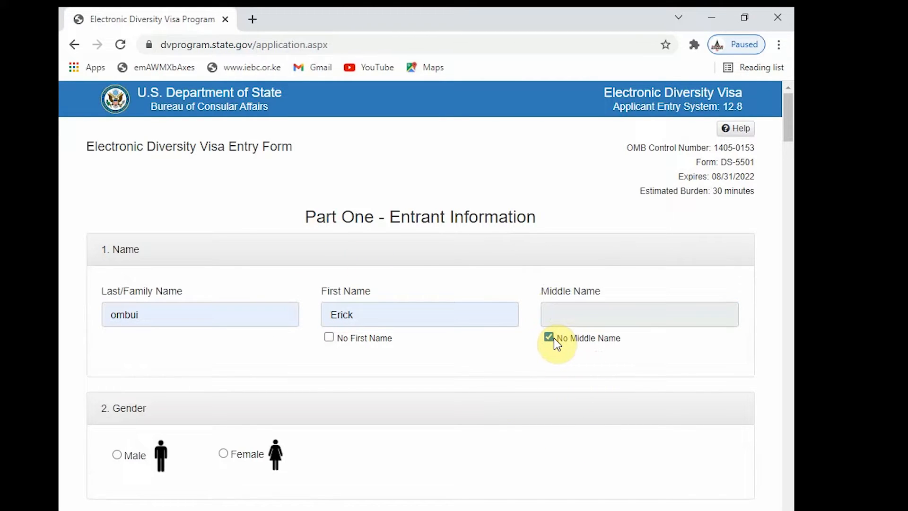
click(549, 338)
click(556, 309)
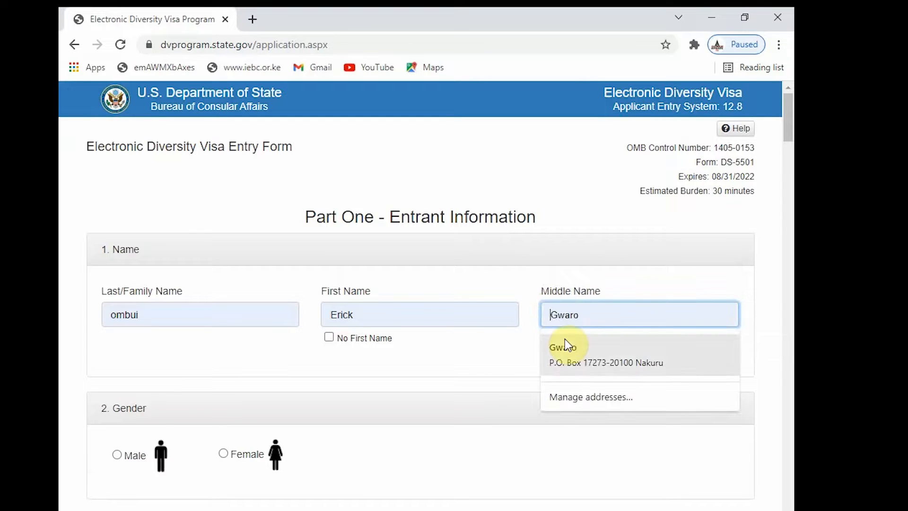
click(567, 346)
scroll(308, 341, down, 3)
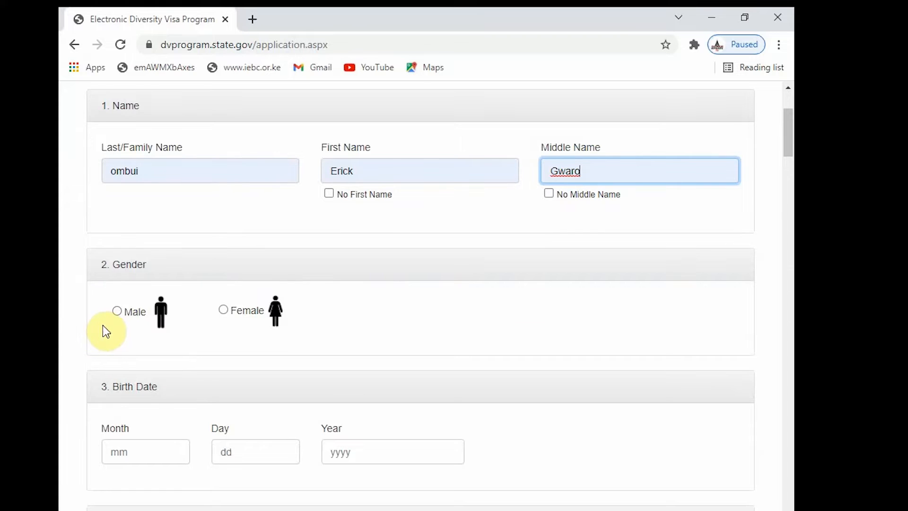
click(117, 312)
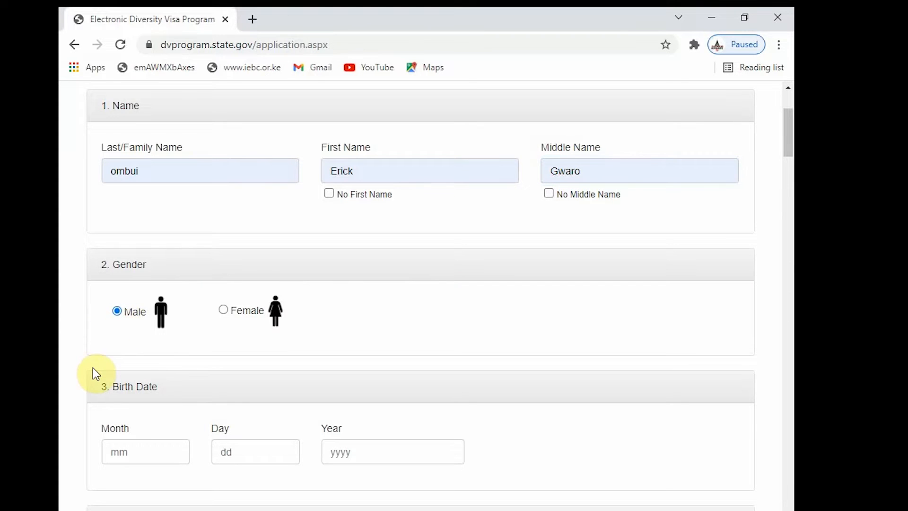
scroll(94, 373, down, 5)
click(130, 236)
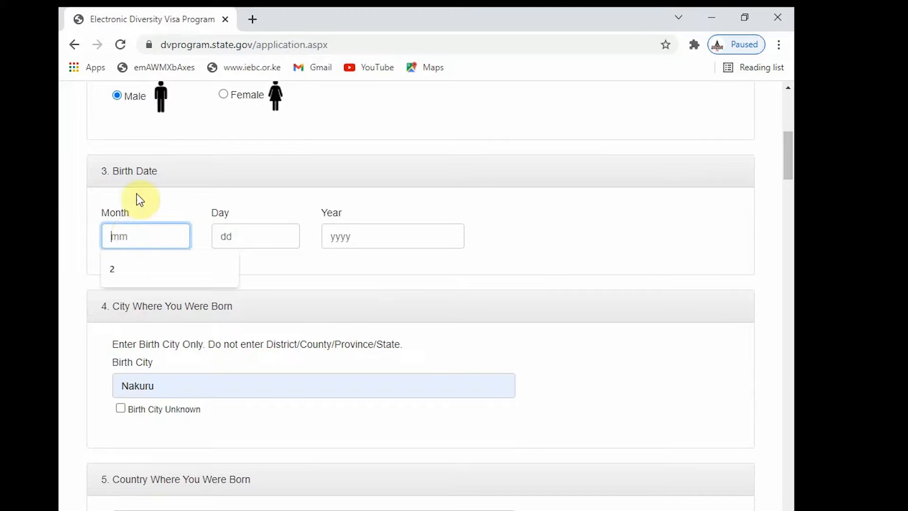
click(128, 266)
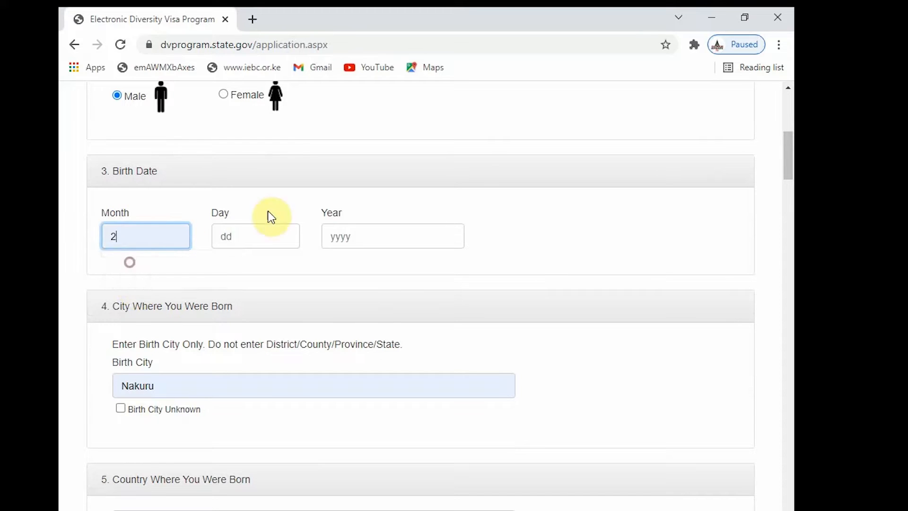
click(225, 240)
click(231, 267)
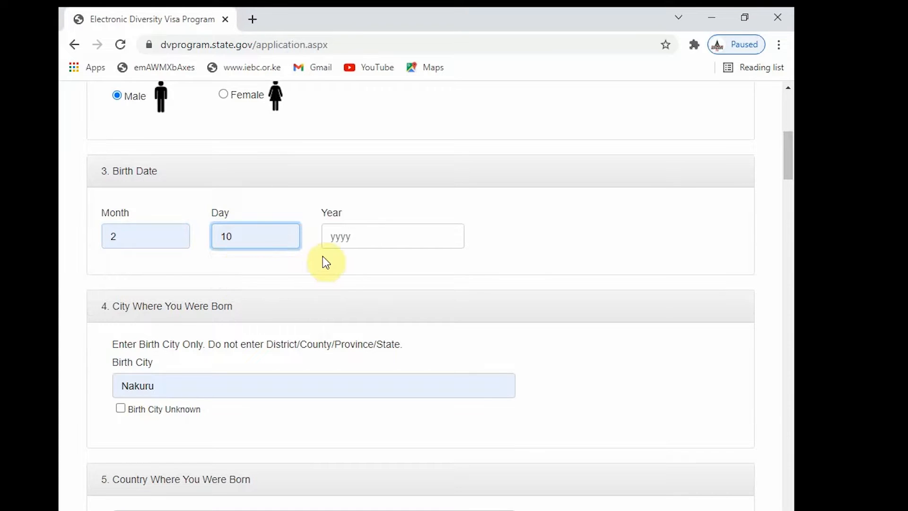
click(340, 239)
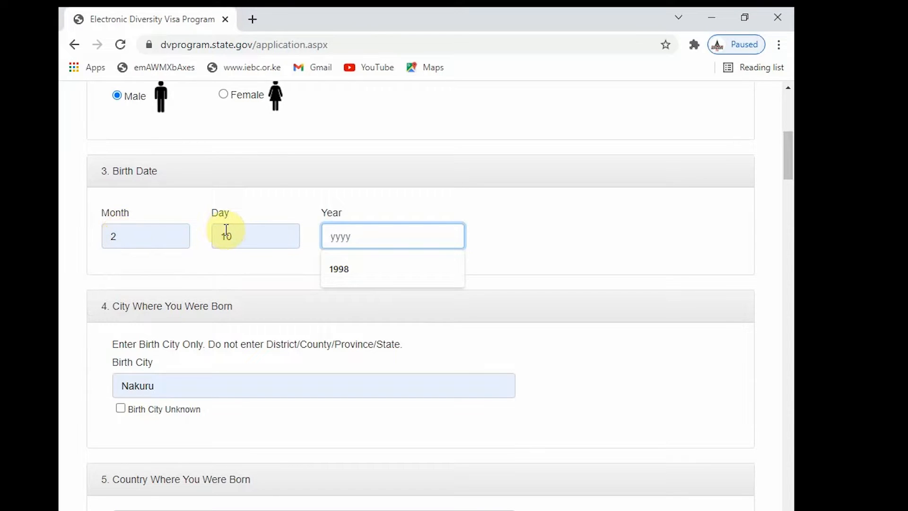
click(333, 273)
scroll(178, 285, down, 3)
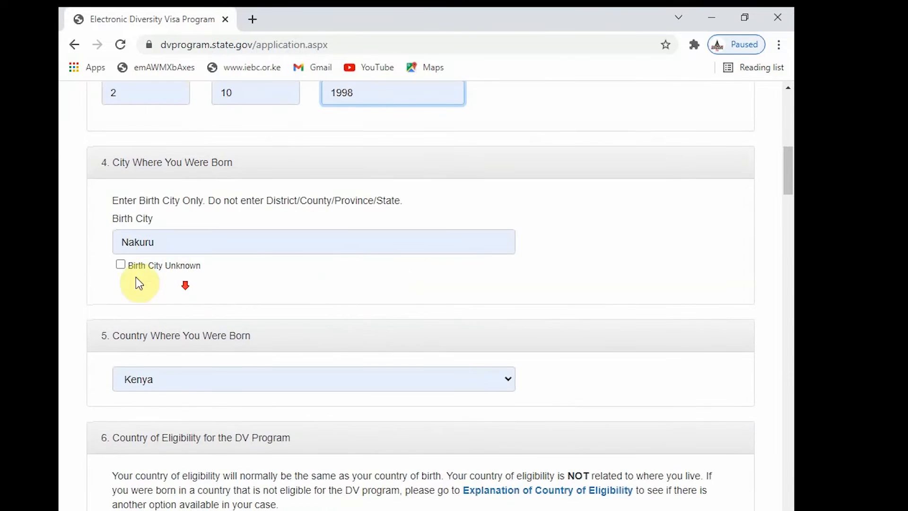
- Replace the birth city Nakuru with Nyamira from the autofill suggestion
click(161, 244)
drag(161, 244, 62, 243)
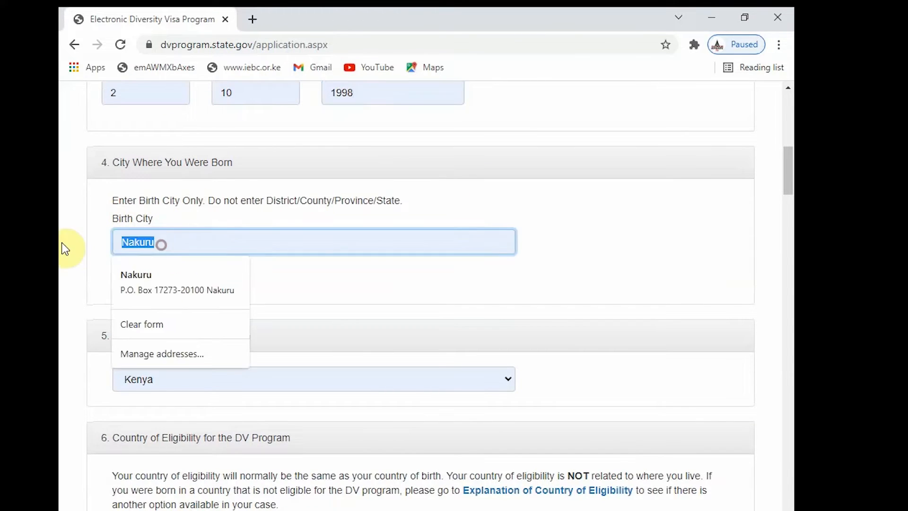
key(BackSpace)
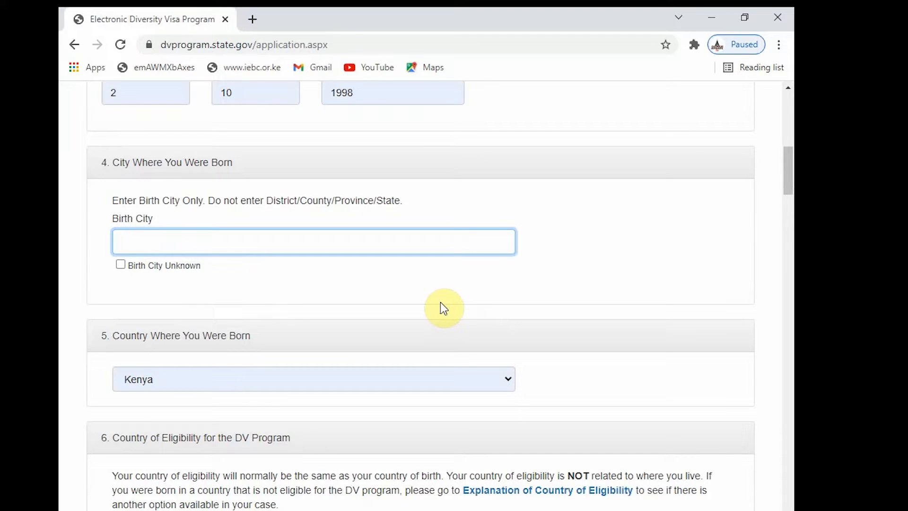
text(ny)
key(BackSpace)
key(BackSpace)
text(ny)
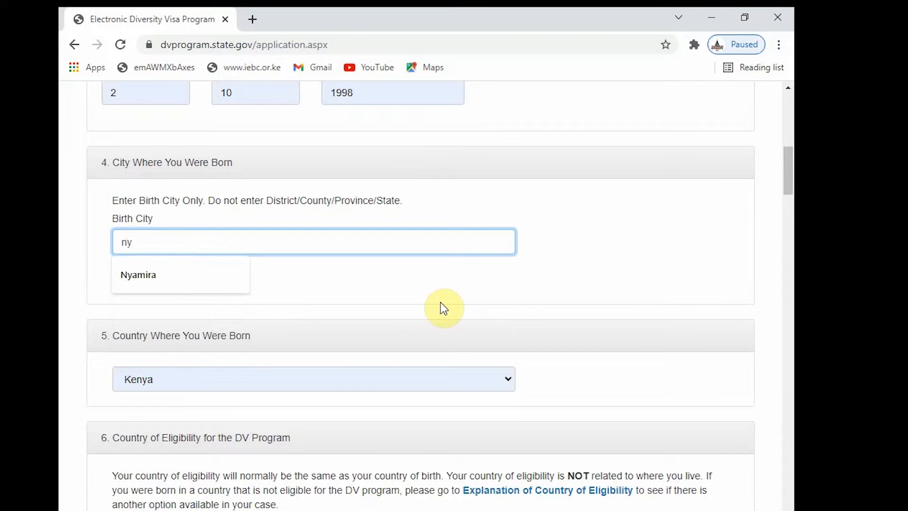
click(133, 266)
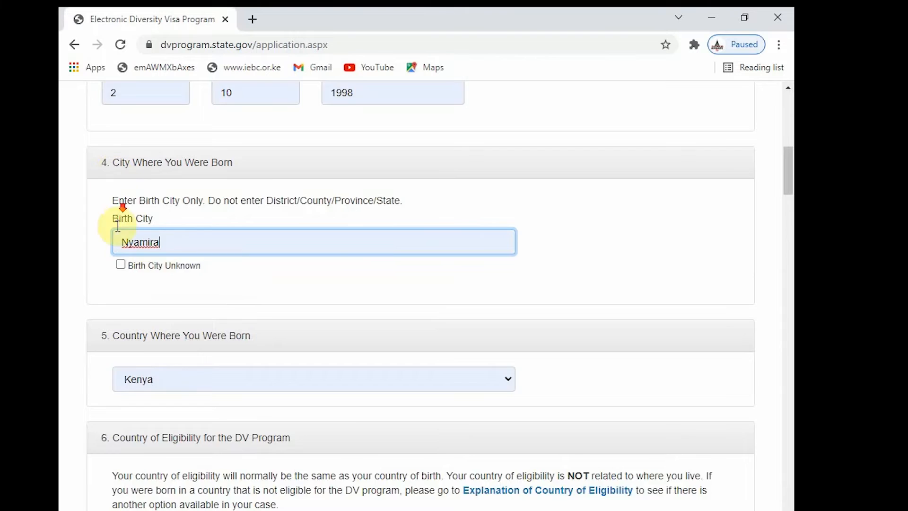
scroll(111, 172, down, 3)
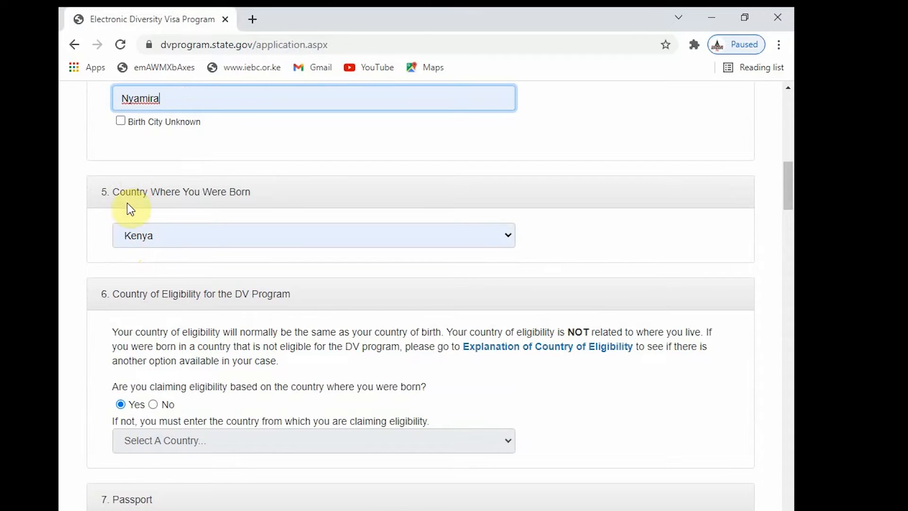
click(180, 240)
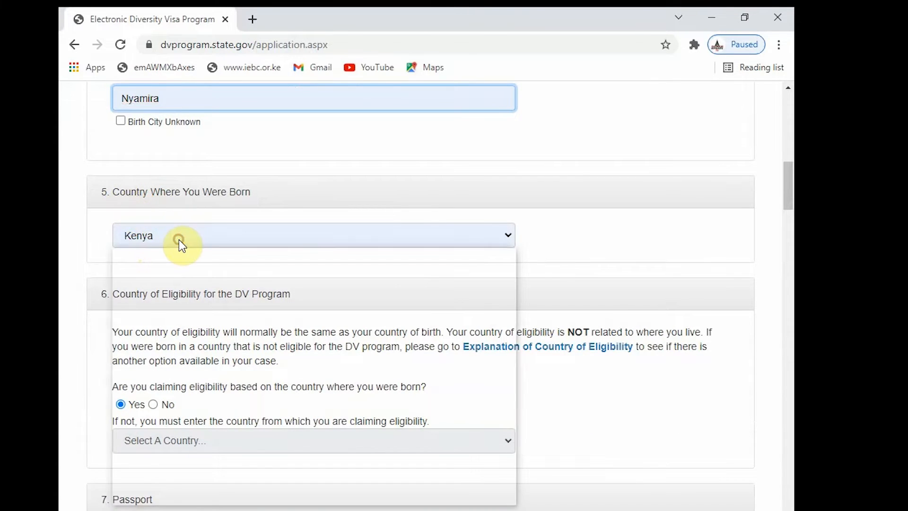
key(Down)
key(Down)
key(Down)
key(Down)
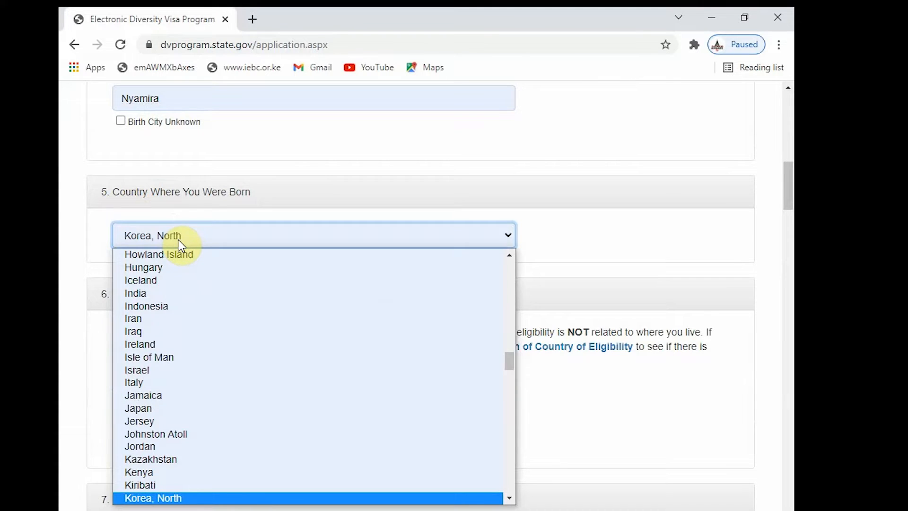
key(Down)
key(Down)
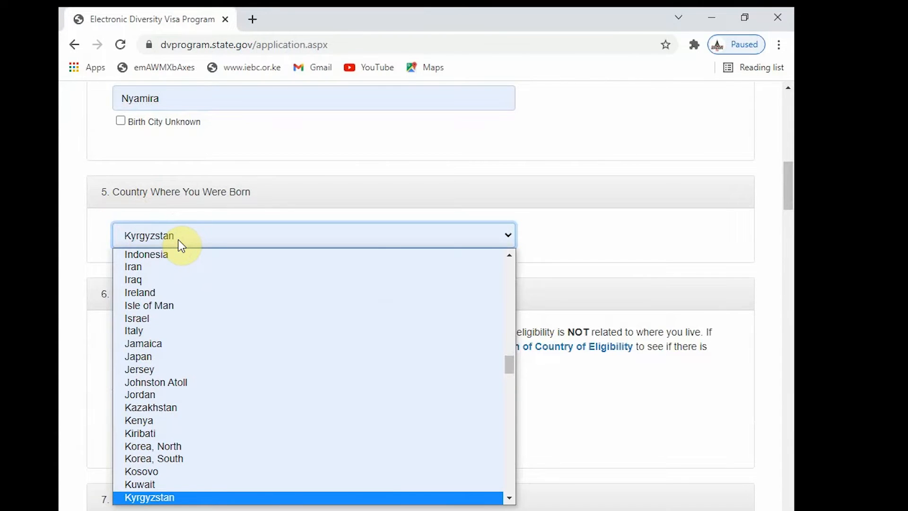
key(k)
key(Down)
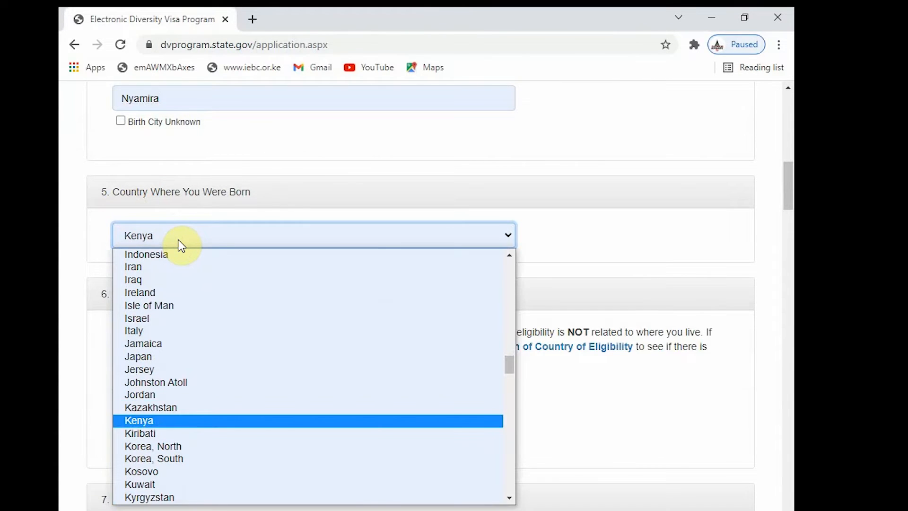
key(Return)
scroll(231, 318, down, 3)
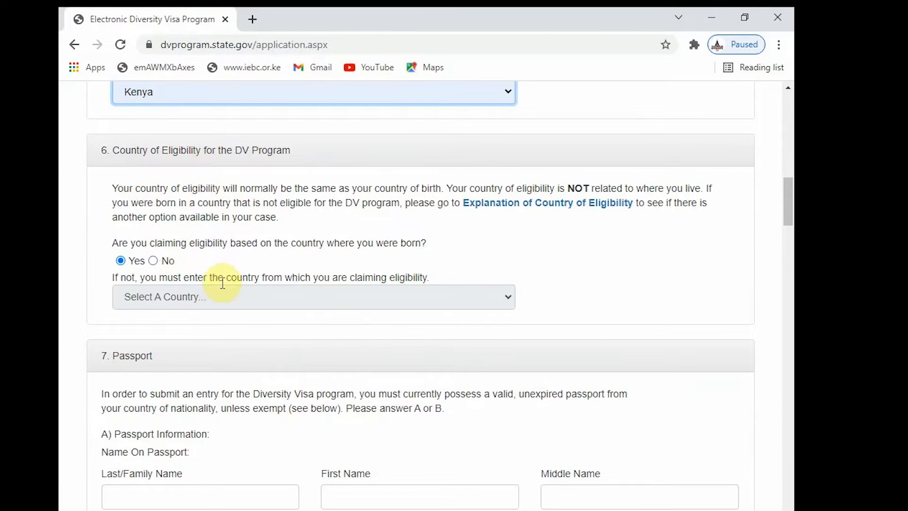
scroll(520, 405, up, 3)
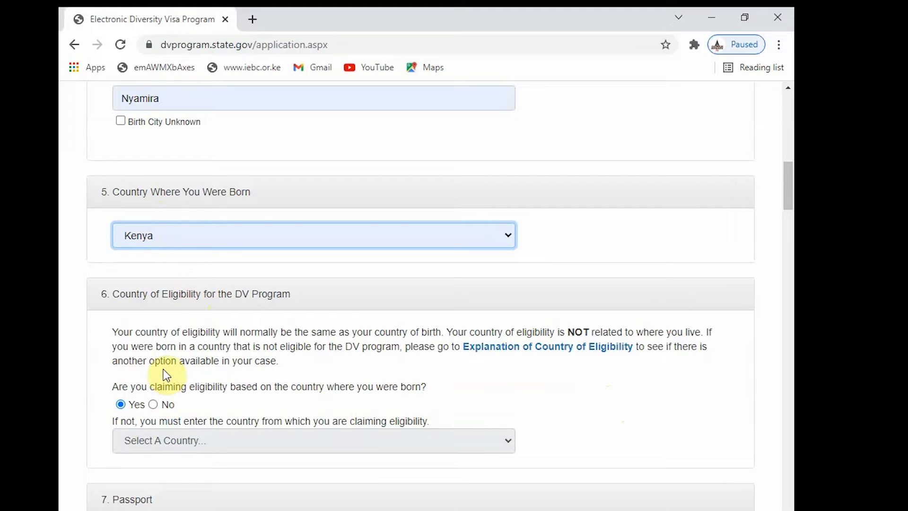
scroll(159, 391, down, 3)
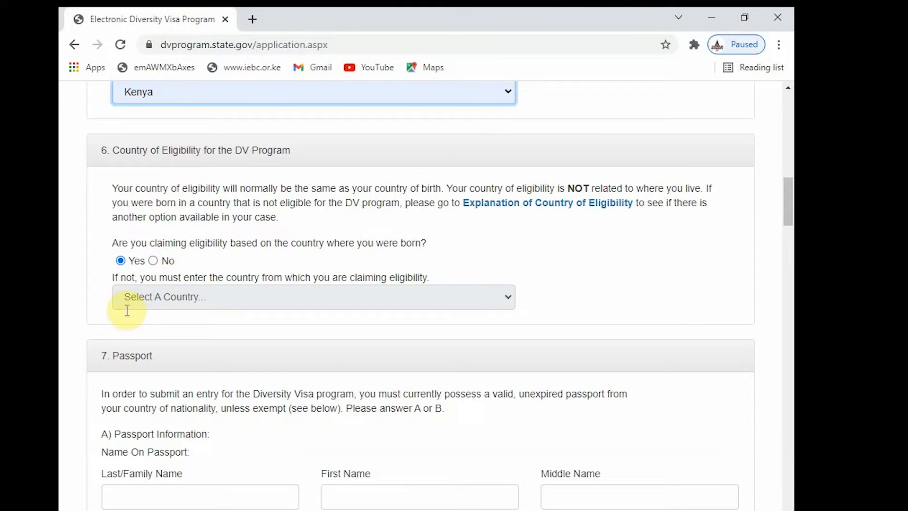
scroll(160, 303, down, 3)
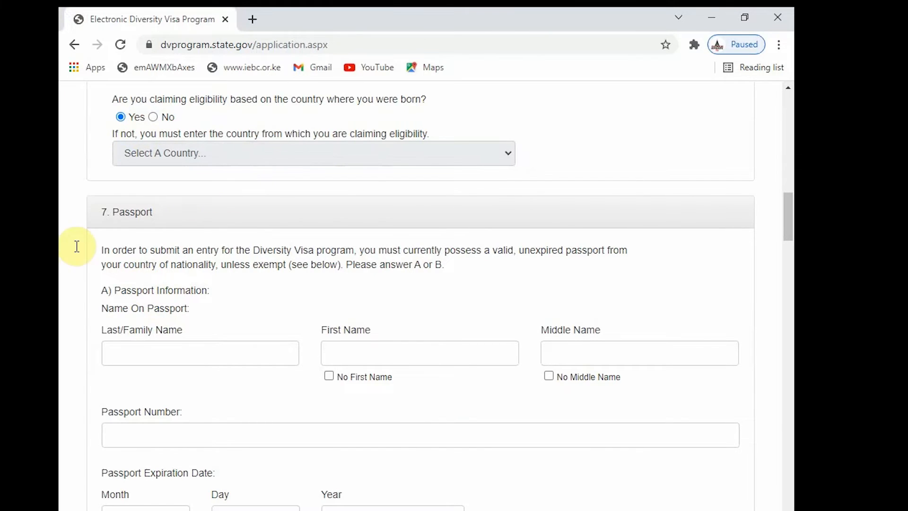
scroll(132, 254, down, 2)
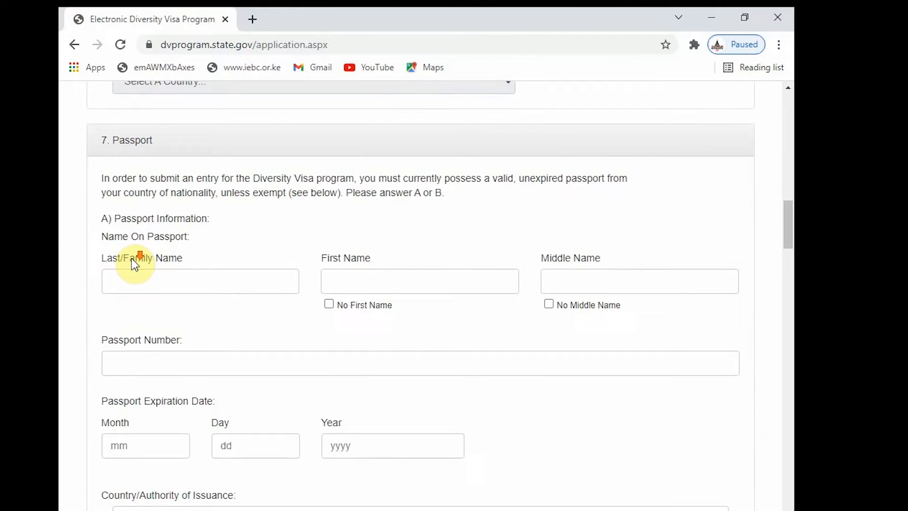
- Fill the passport last, first and middle names from the saved autofill suggestions
click(143, 281)
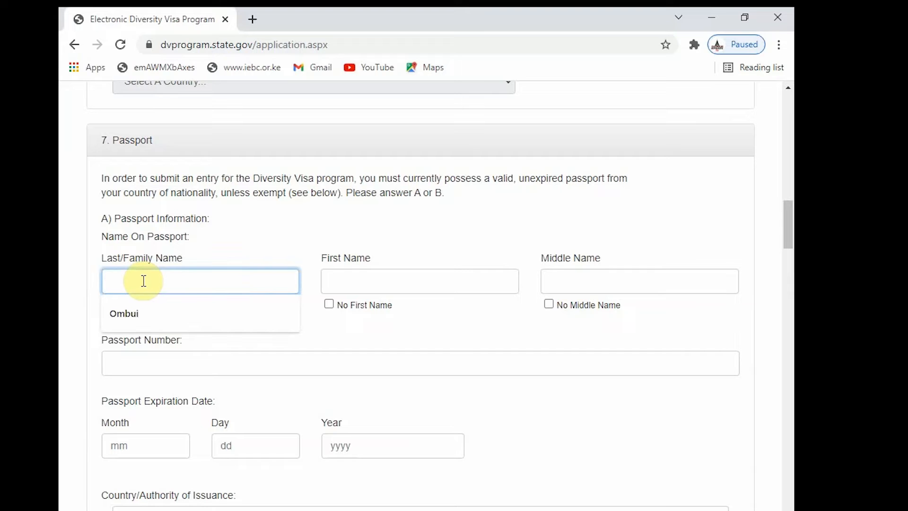
click(134, 315)
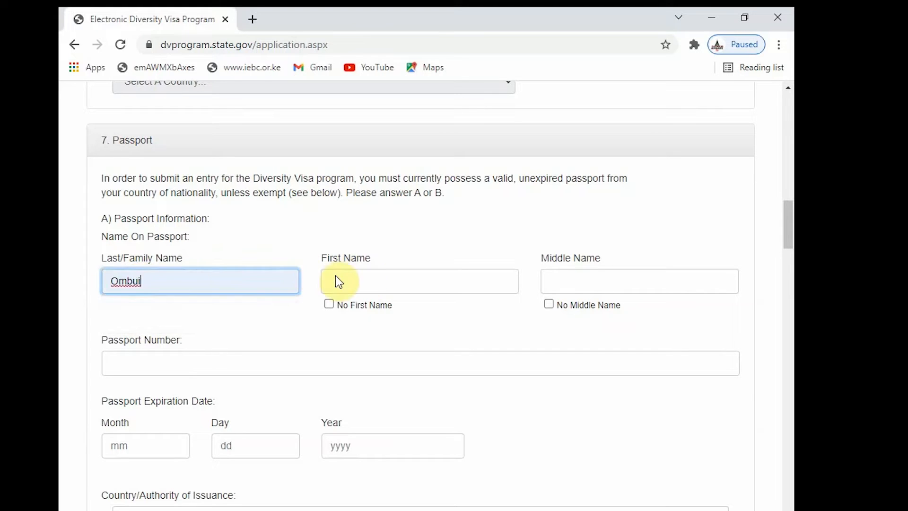
click(339, 281)
click(361, 321)
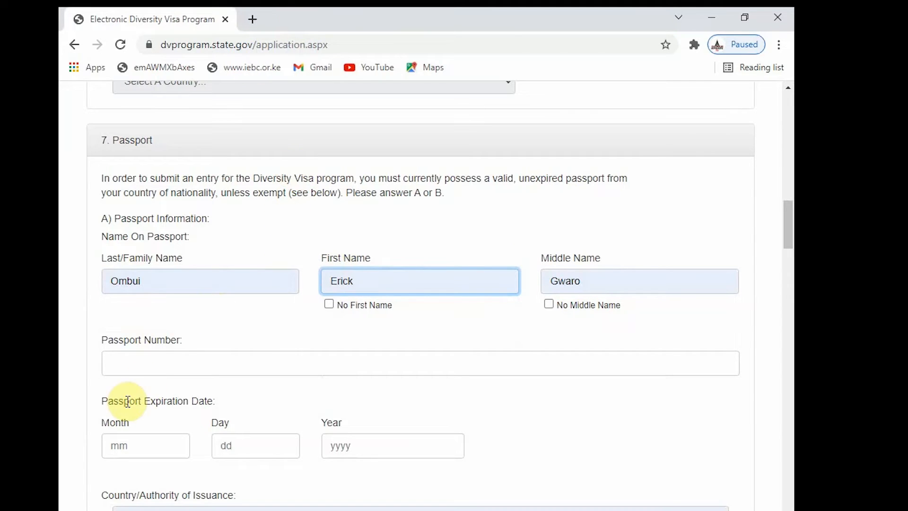
scroll(128, 403, down, 2)
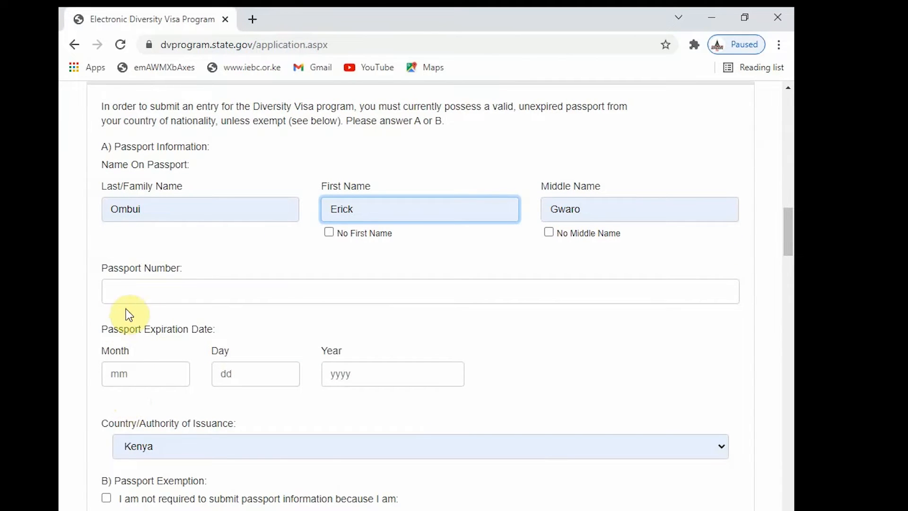
scroll(142, 303, up, 3)
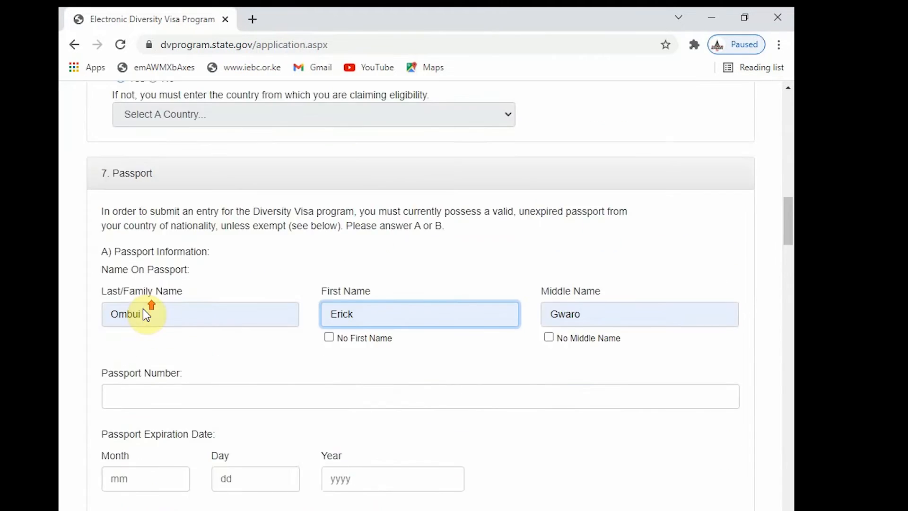
scroll(151, 328, up, 3)
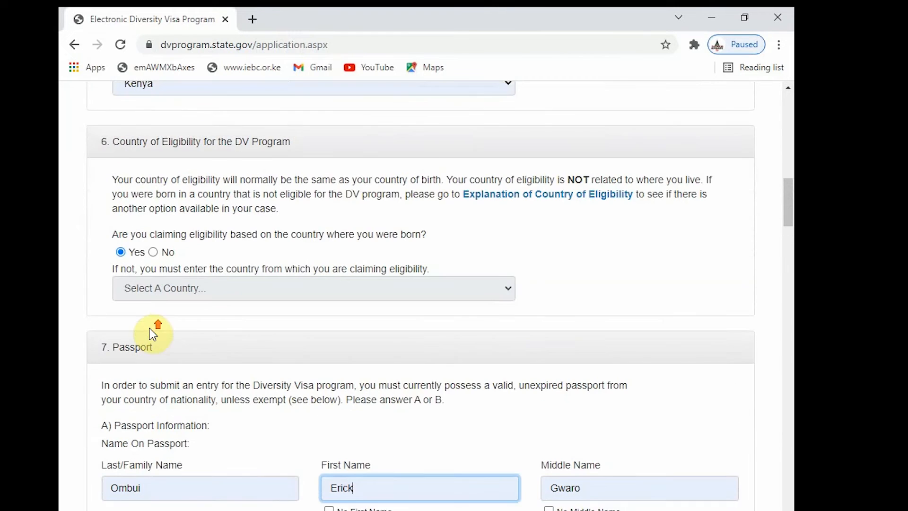
scroll(149, 331, down, 2)
scroll(153, 336, up, 2)
scroll(152, 337, down, 2)
- Enter the passport number and set the expiration date to 10/13/2029
click(122, 502)
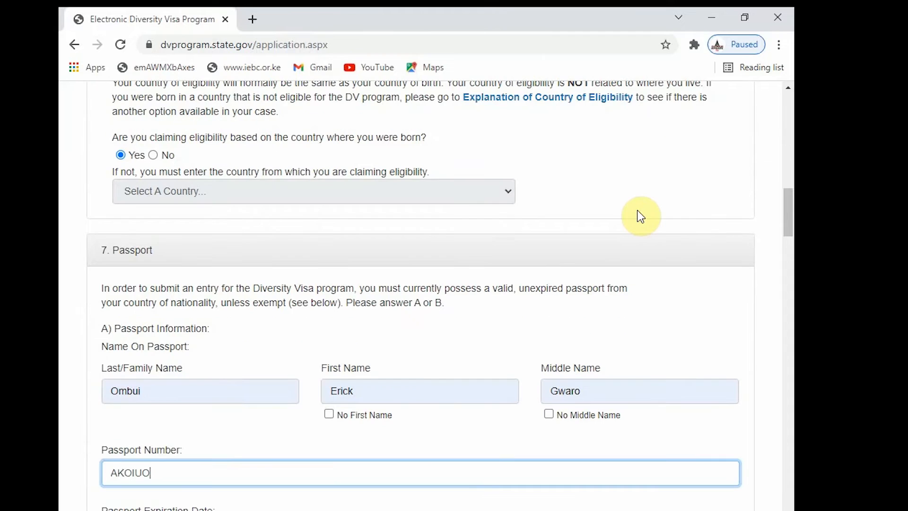
scroll(183, 432, down, 5)
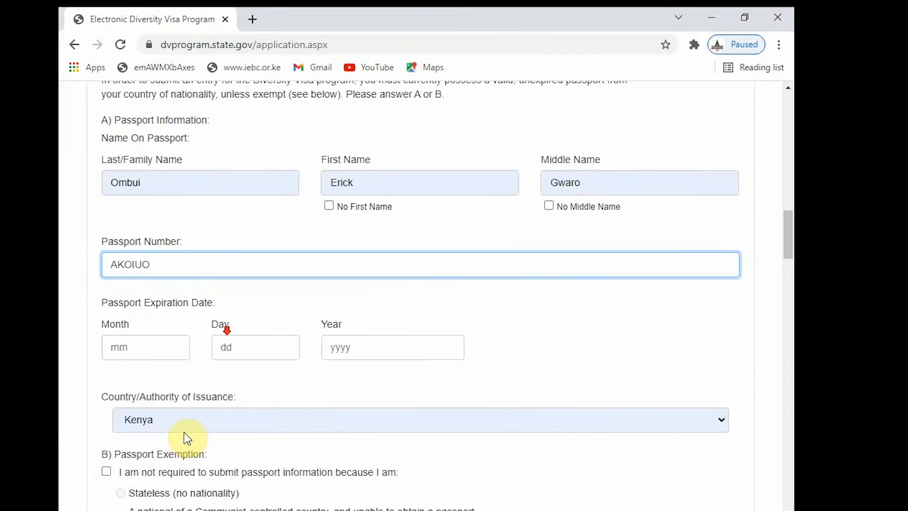
click(147, 342)
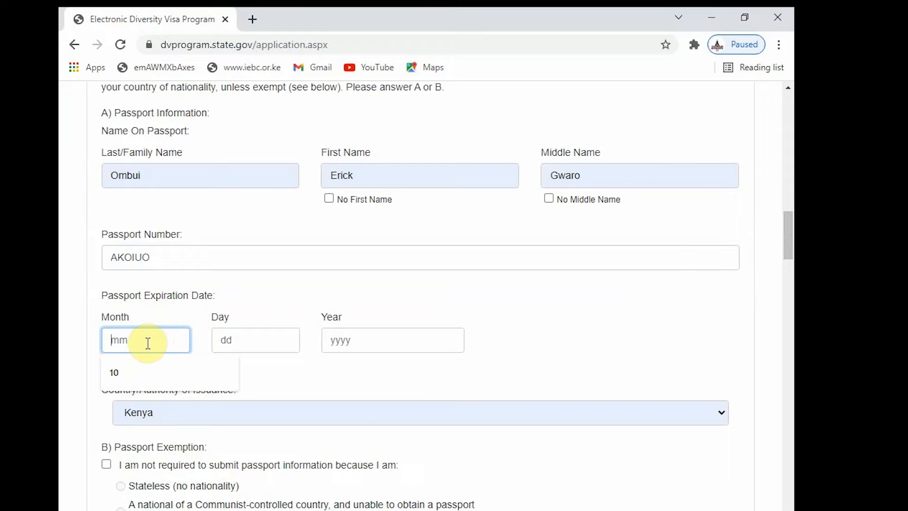
click(146, 384)
click(254, 338)
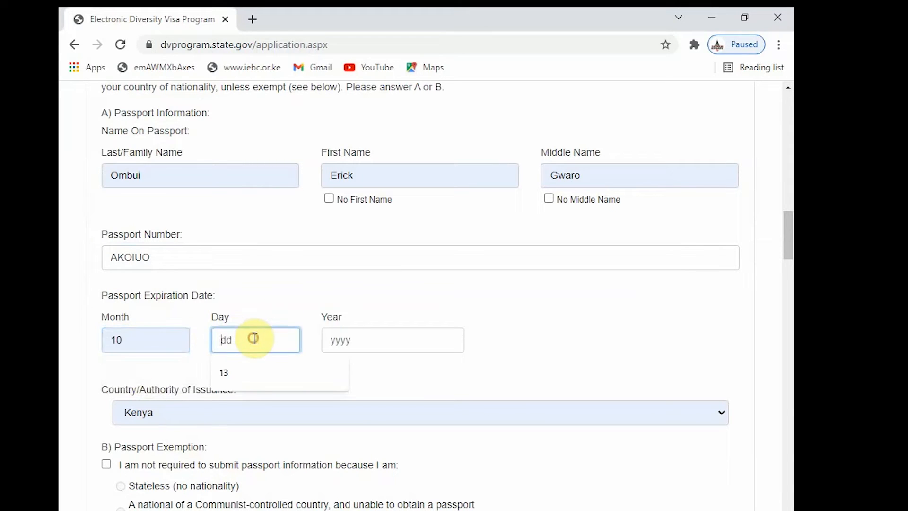
click(231, 374)
click(334, 340)
click(341, 373)
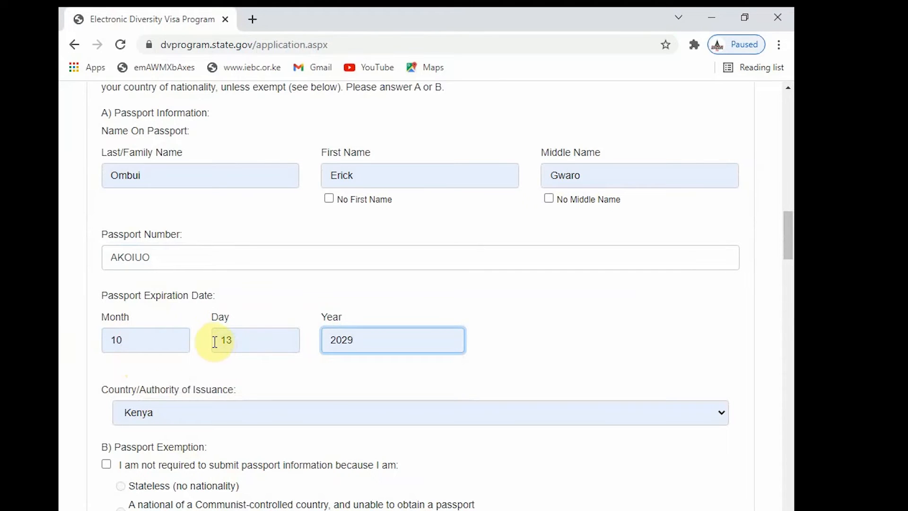
scroll(203, 323, down, 5)
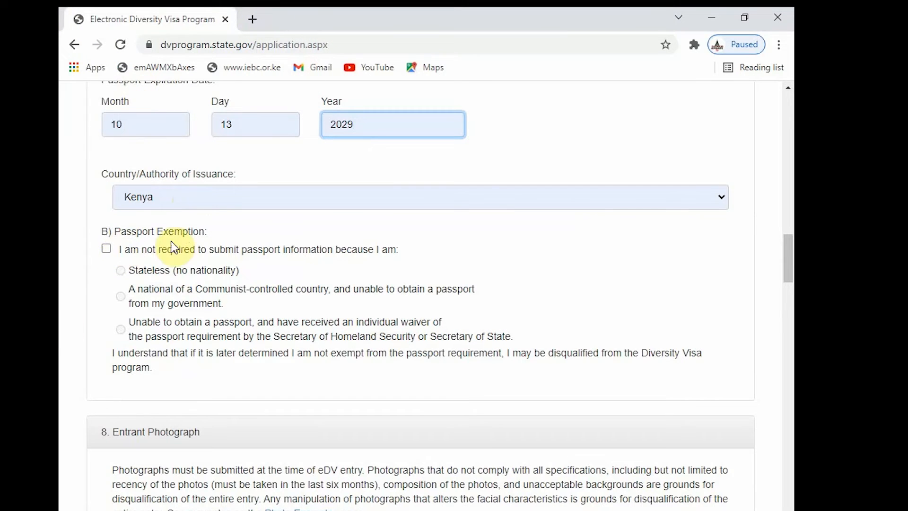
scroll(172, 239, down, 3)
scroll(125, 189, up, 2)
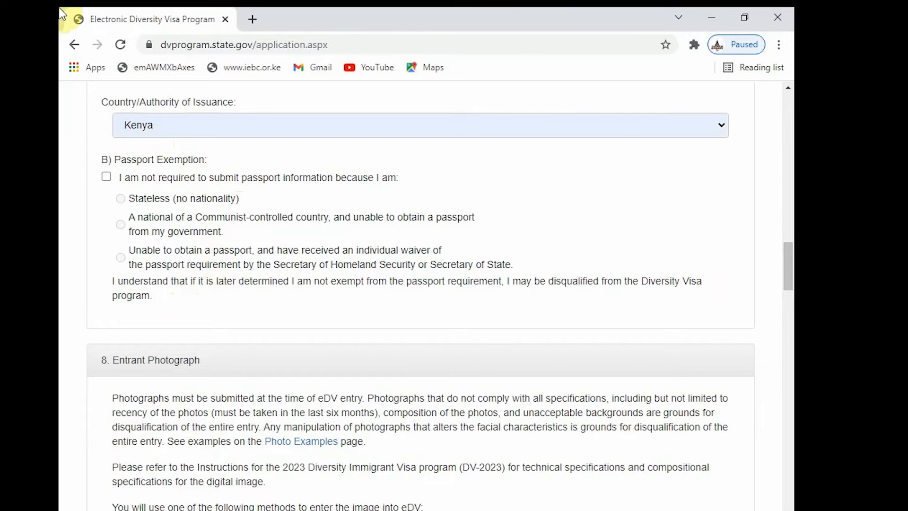
scroll(246, 426, down, 2)
scroll(327, 369, down, 5)
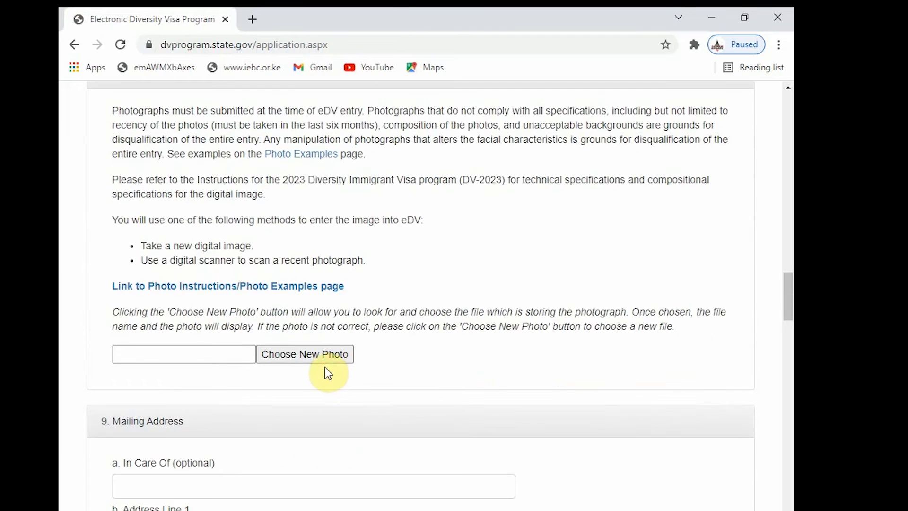
scroll(331, 426, up, 2)
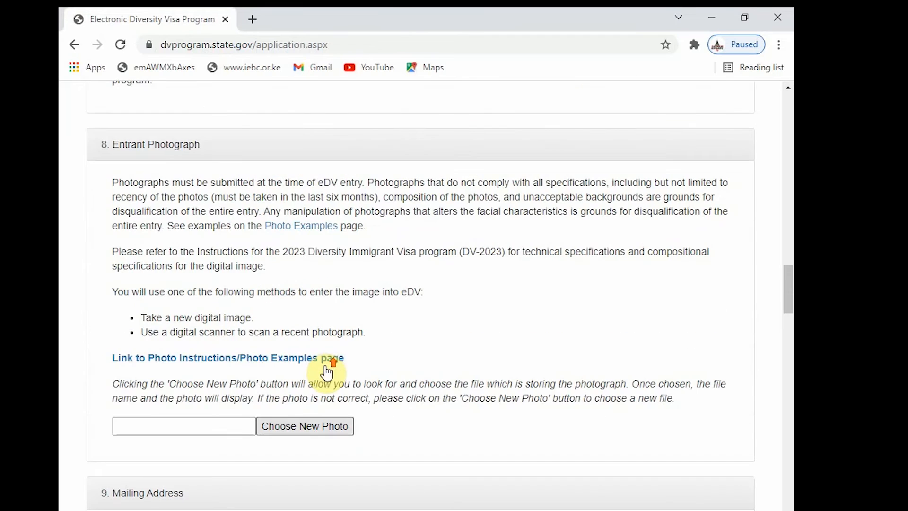
- Upload HOPE.jpg as the entrant photograph and check its preview
click(303, 428)
click(210, 95)
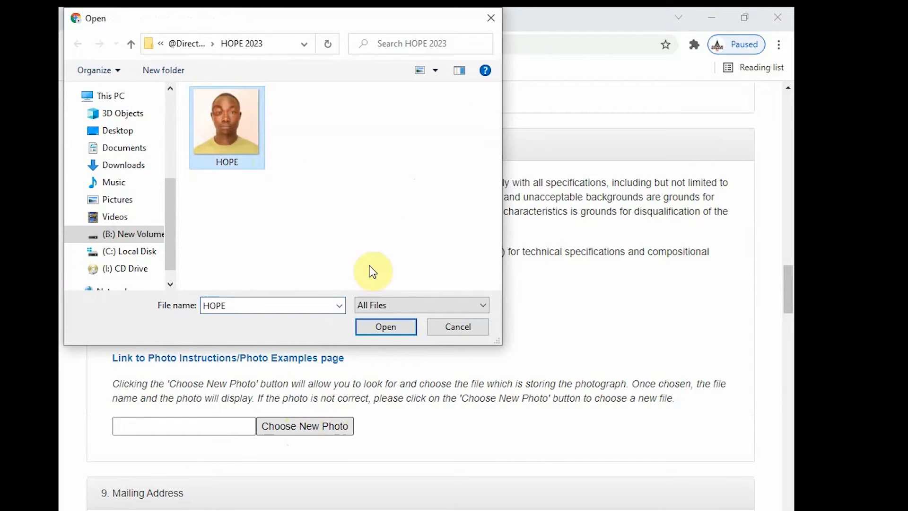
click(385, 327)
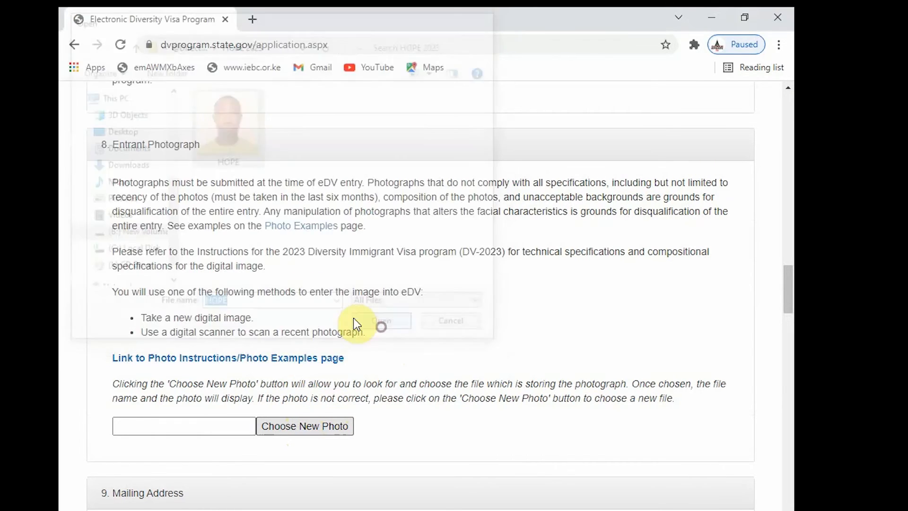
scroll(303, 425, down, 5)
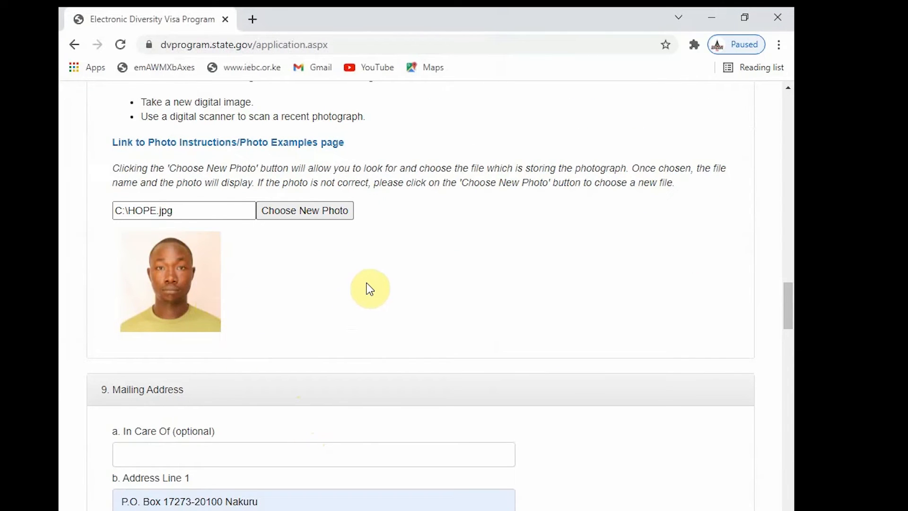
scroll(370, 289, down, 3)
scroll(368, 283, up, 4)
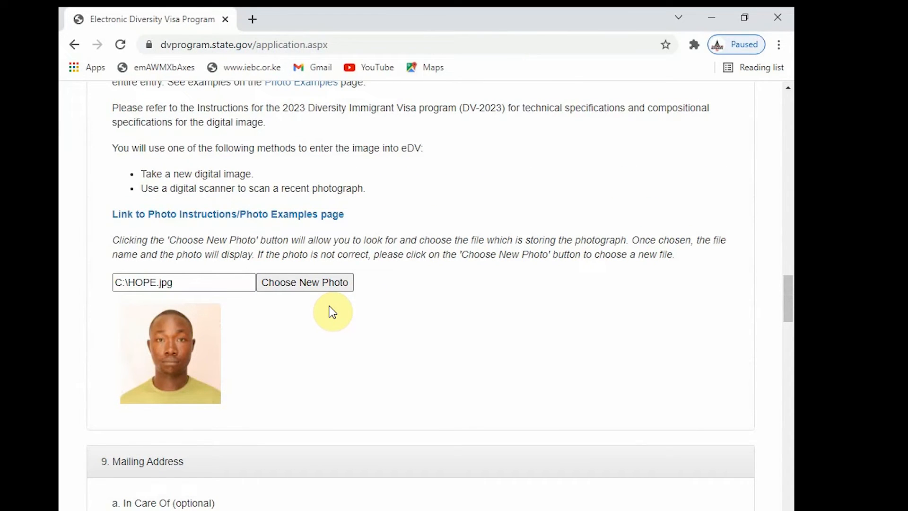
scroll(189, 364, down, 3)
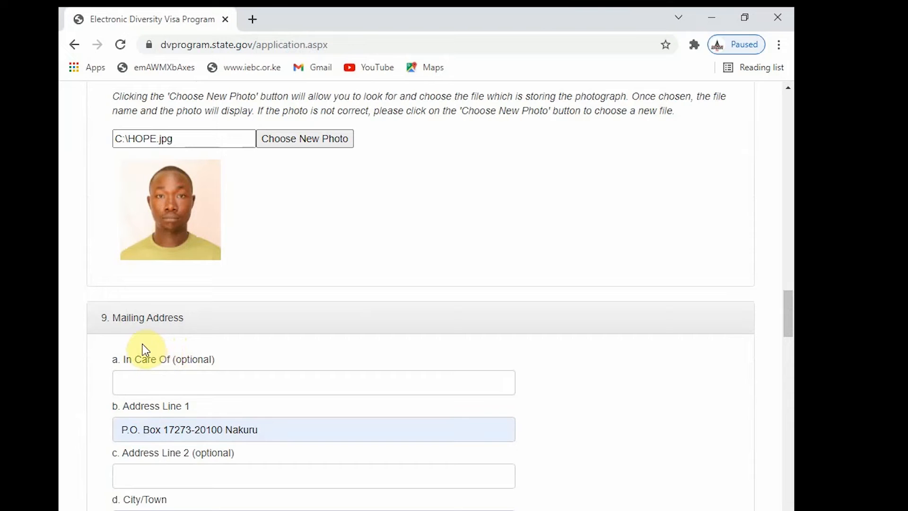
- Autofill the In Care Of, address, city, district and postal code fields from saved details
click(174, 384)
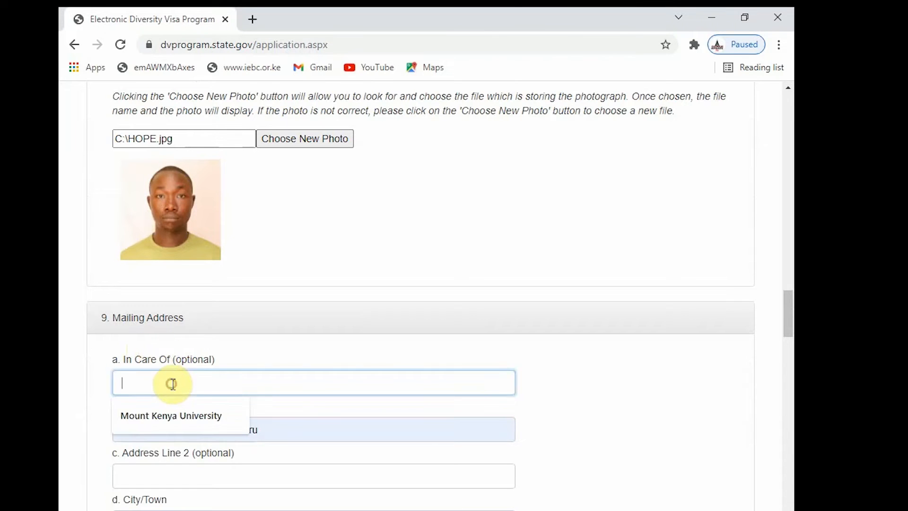
scroll(175, 392, up, 2)
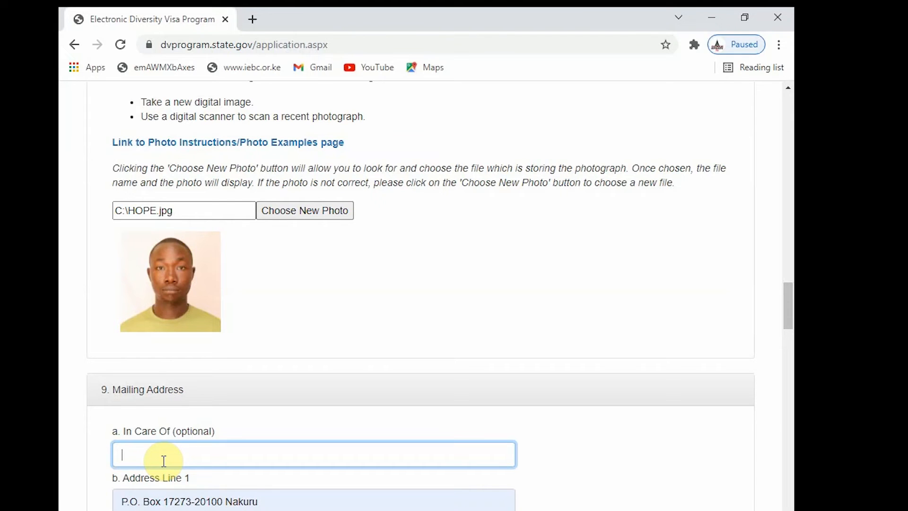
click(125, 453)
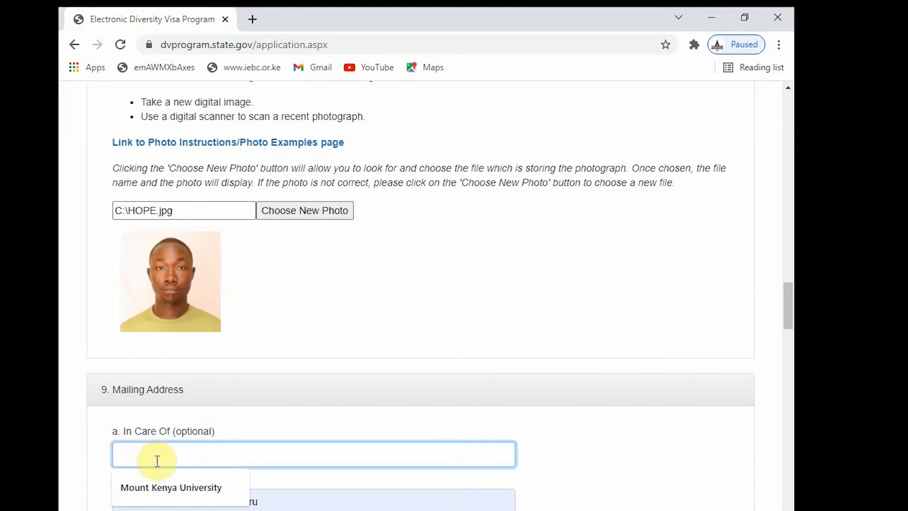
click(134, 485)
scroll(203, 420, down, 3)
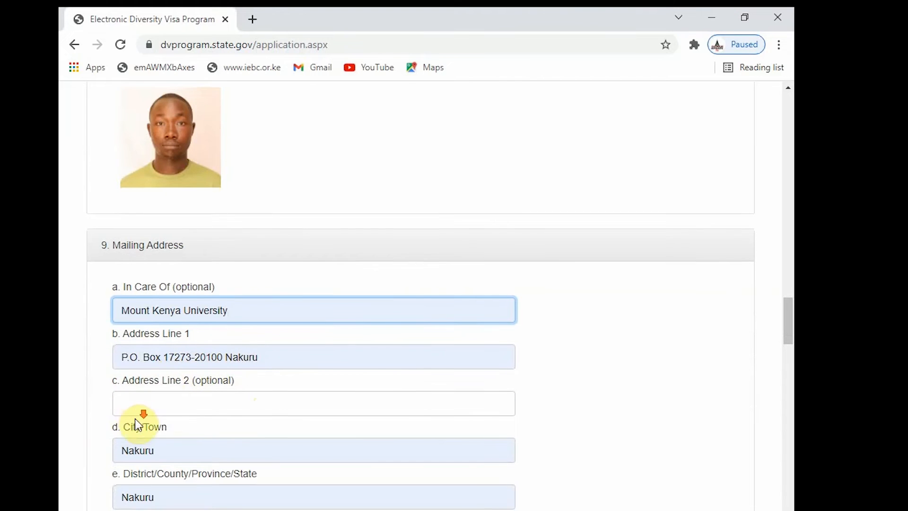
scroll(138, 416, down, 2)
scroll(152, 372, down, 2)
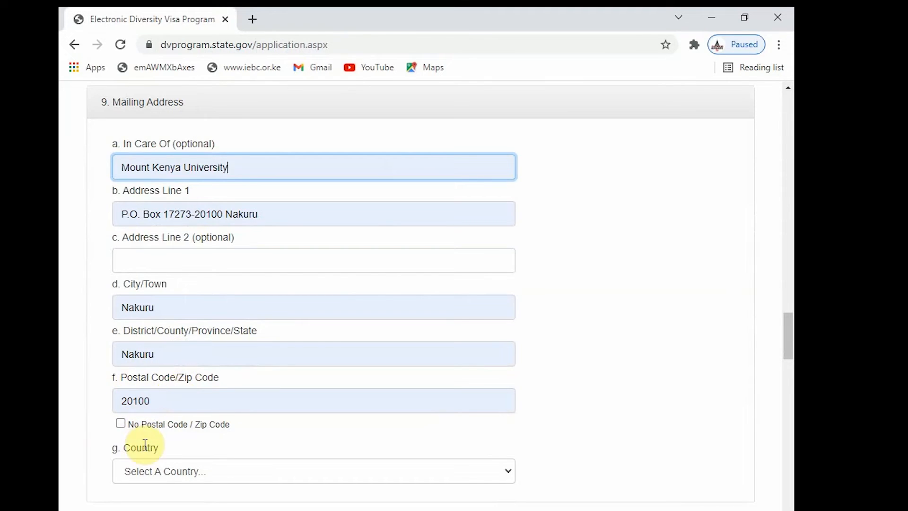
- Choose Kenya as the mailing address country and pick Kenya for Country Where You Live Today
click(171, 471)
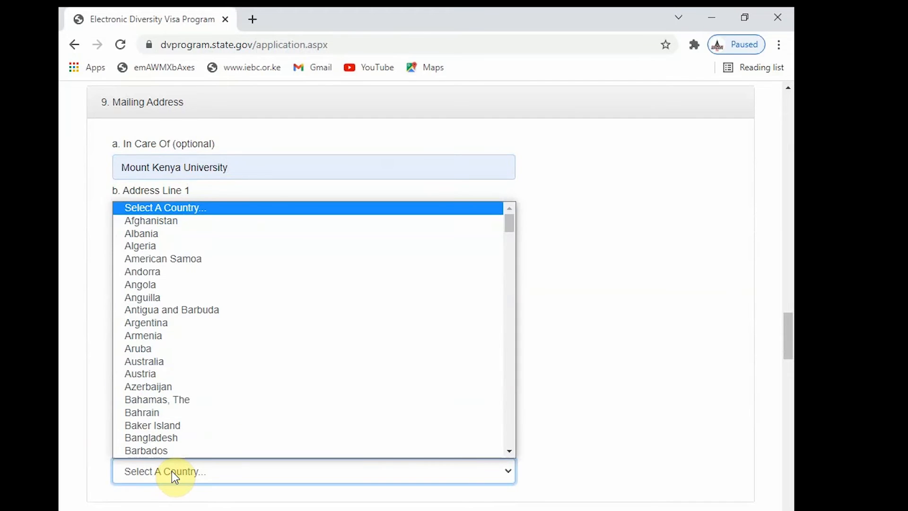
key(k)
key(k)
key(k)
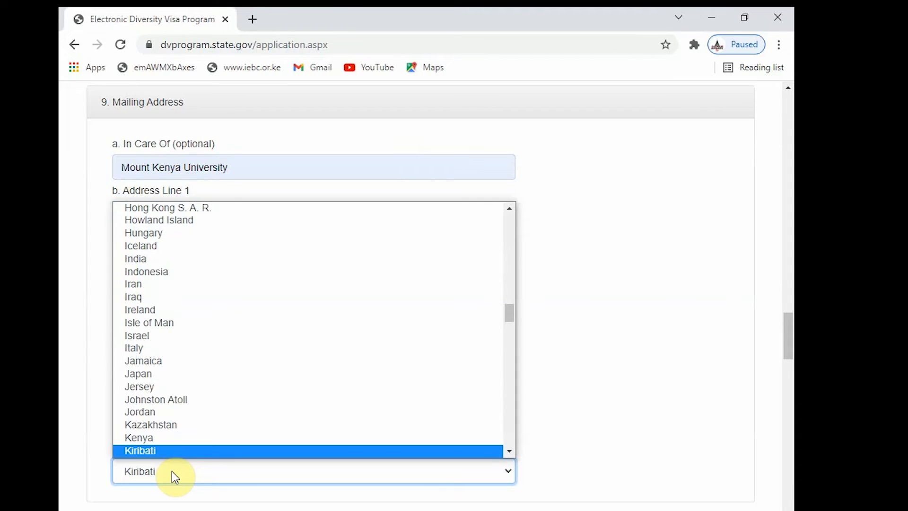
key(Up)
key(Return)
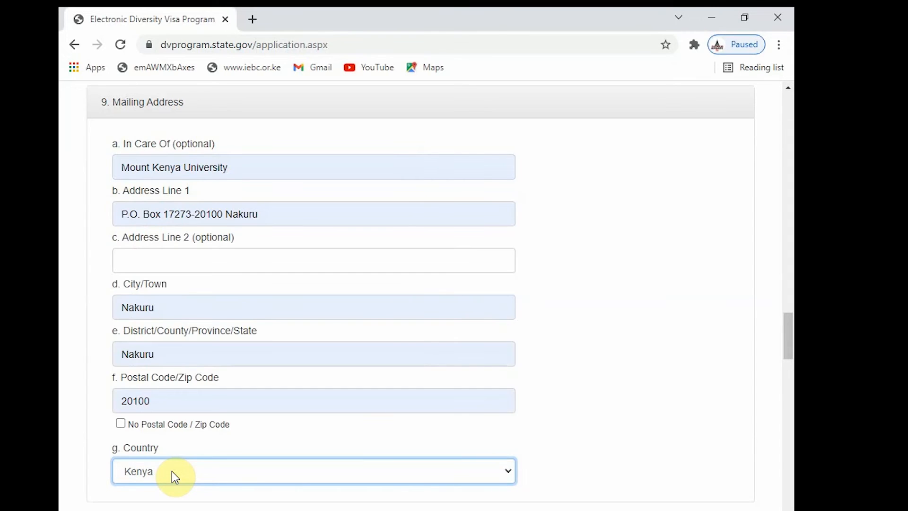
scroll(199, 455, down, 3)
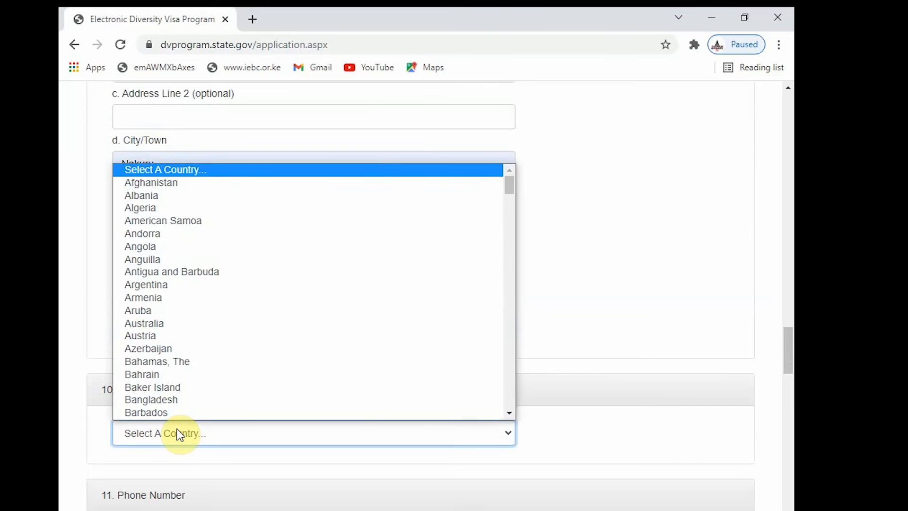
key(k)
key(k)
key(k)
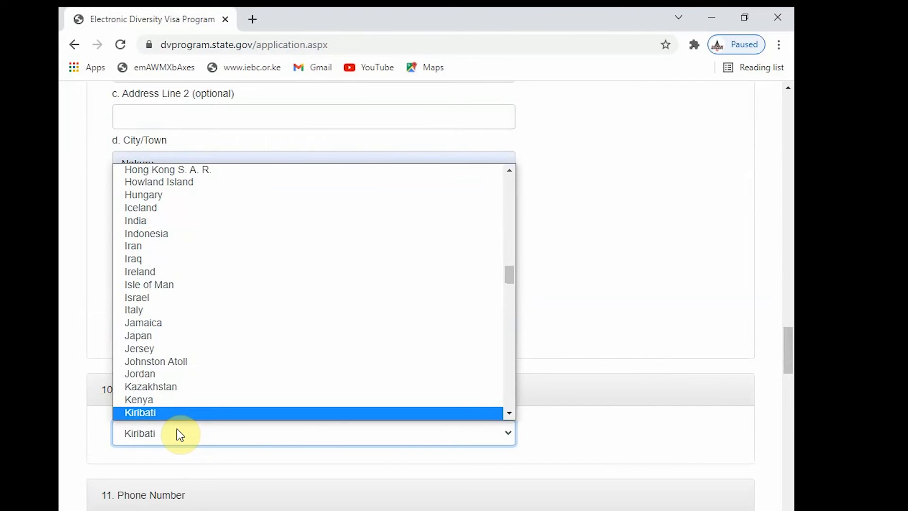
key(k)
key(Up)
key(Up)
- Confirm Kenya as residence country and fill the phone number from a saved suggestion
key(Return)
scroll(155, 476, down, 3)
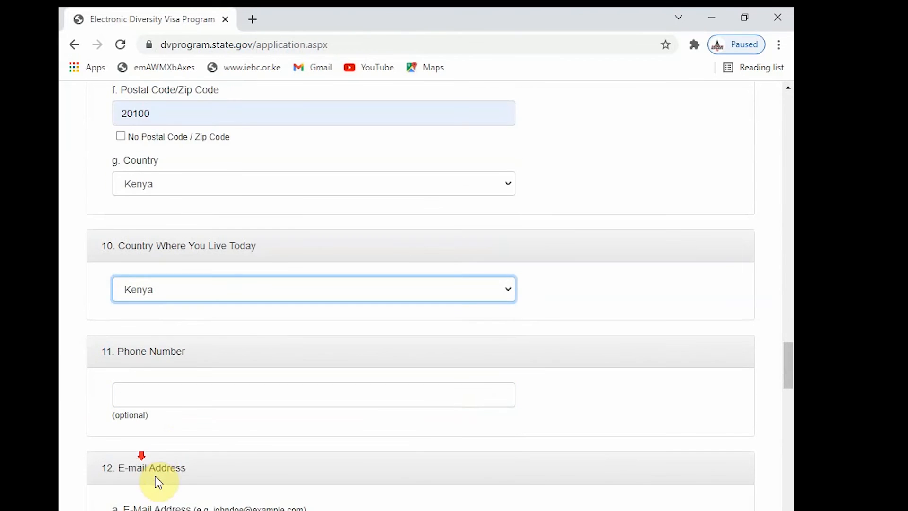
scroll(166, 480, up, 2)
click(162, 467)
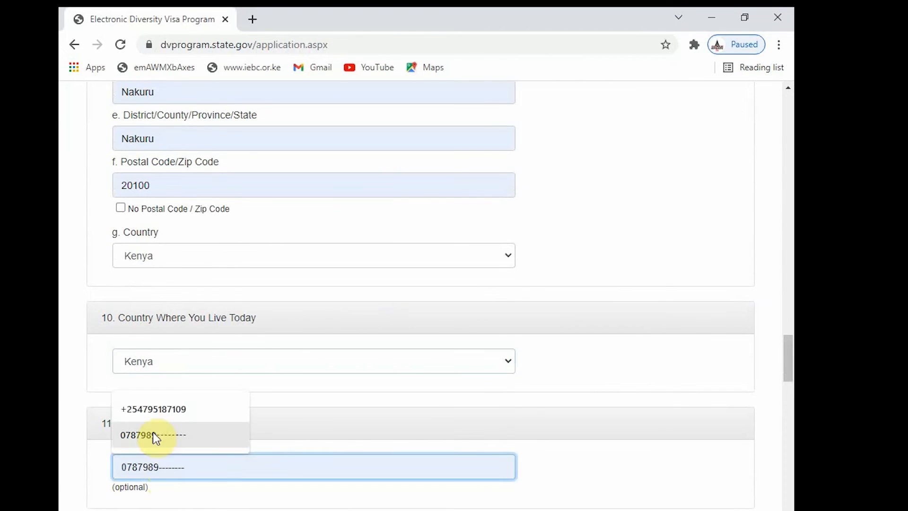
click(162, 409)
scroll(171, 484, down, 3)
scroll(172, 484, up, 1)
scroll(172, 485, down, 1)
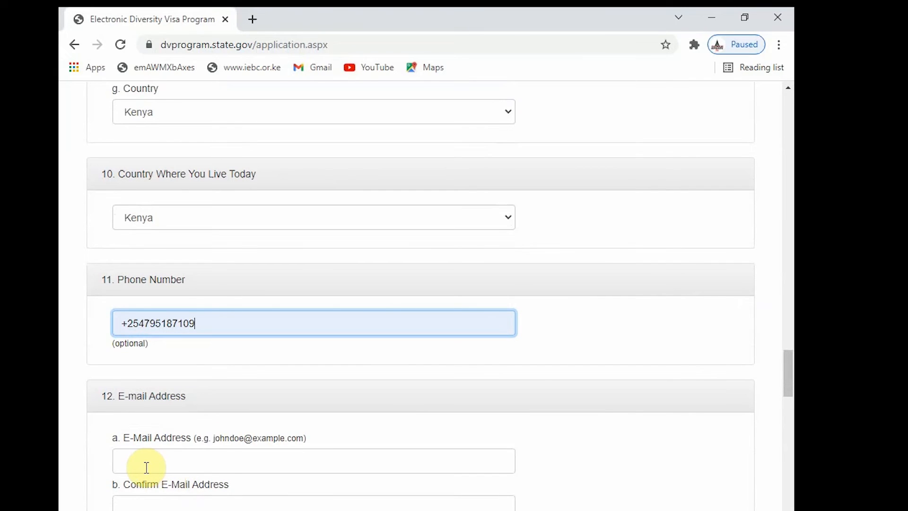
scroll(147, 468, up, 1)
scroll(146, 467, down, 1)
scroll(148, 471, up, 1)
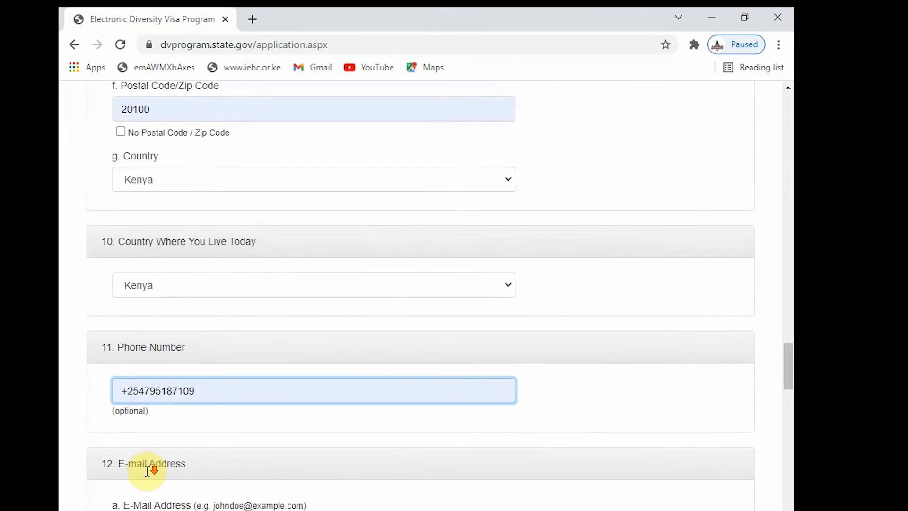
scroll(148, 472, down, 1)
scroll(148, 468, up, 1)
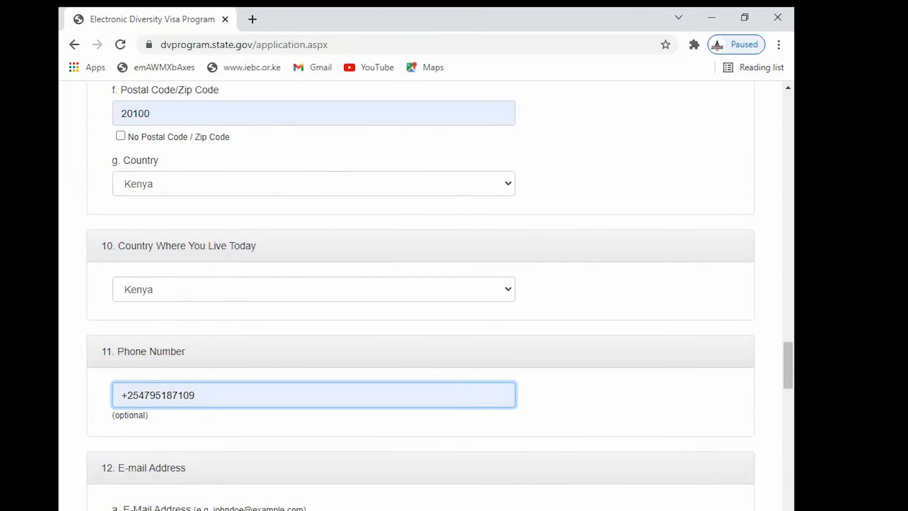
- Fill field 12a with the correct saved e-mail address, replacing a wrong one
click(147, 509)
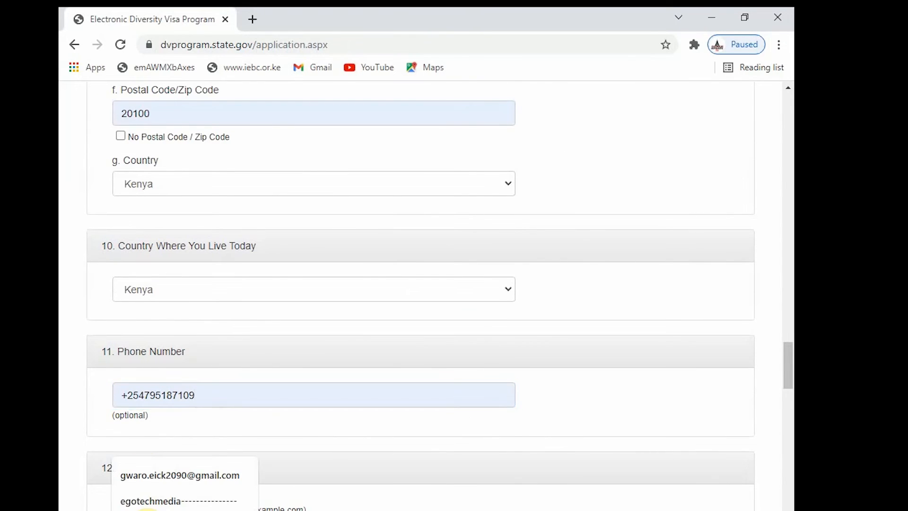
click(150, 500)
scroll(157, 507, down, 1)
drag(234, 462, 67, 429)
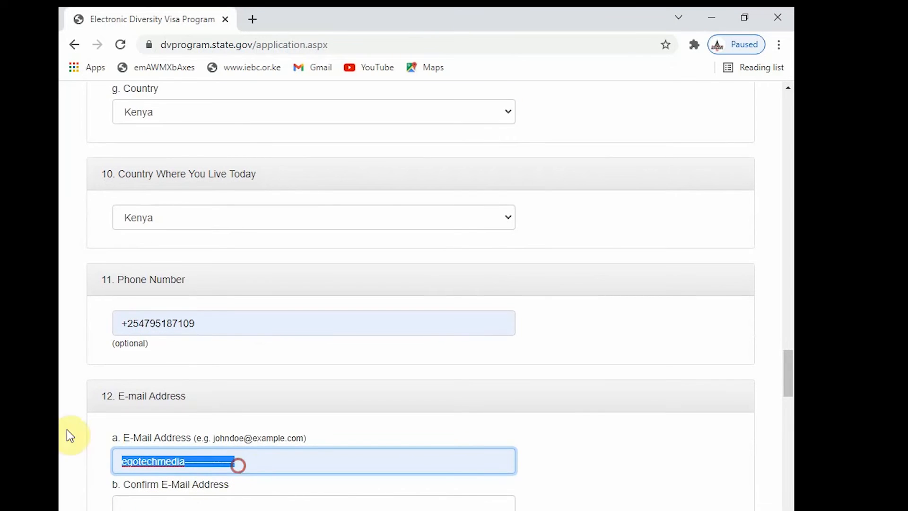
key(BackSpace)
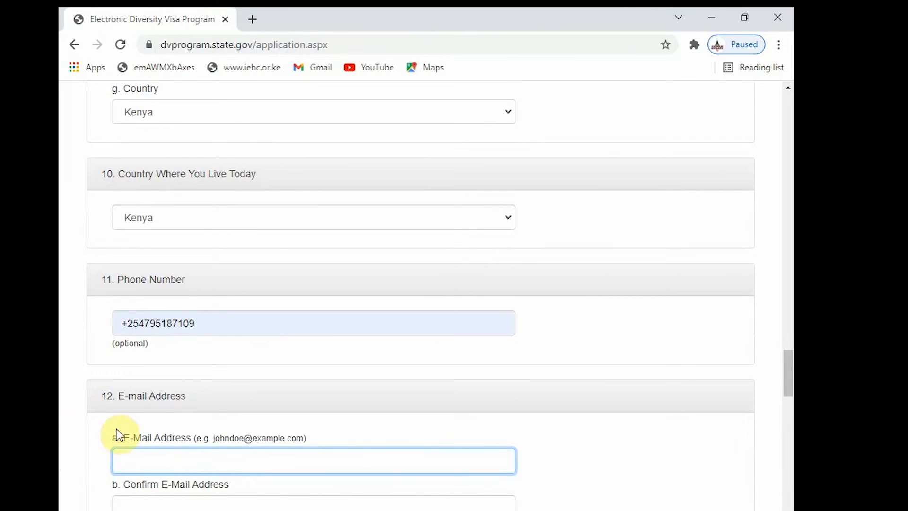
click(145, 465)
click(152, 403)
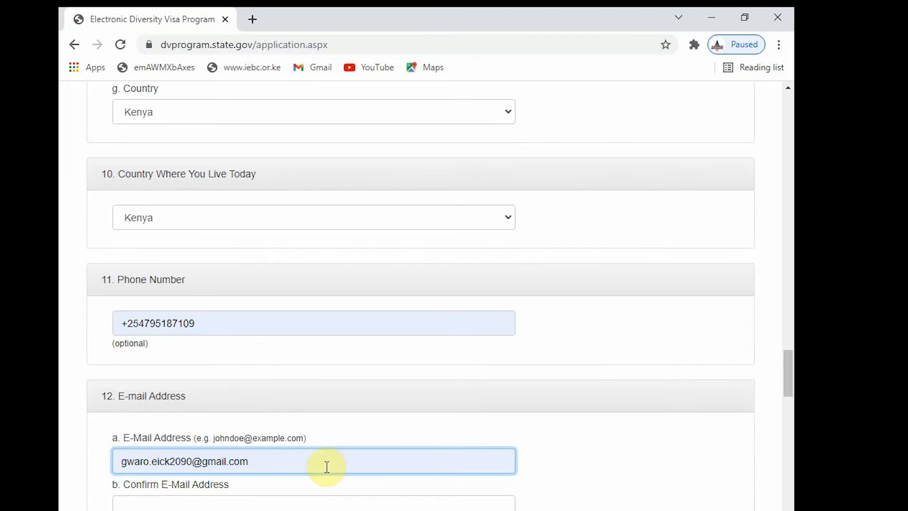
scroll(187, 449, down, 1)
- Repeat the same e-mail address in the Confirm E-Mail Address field 12b
click(152, 434)
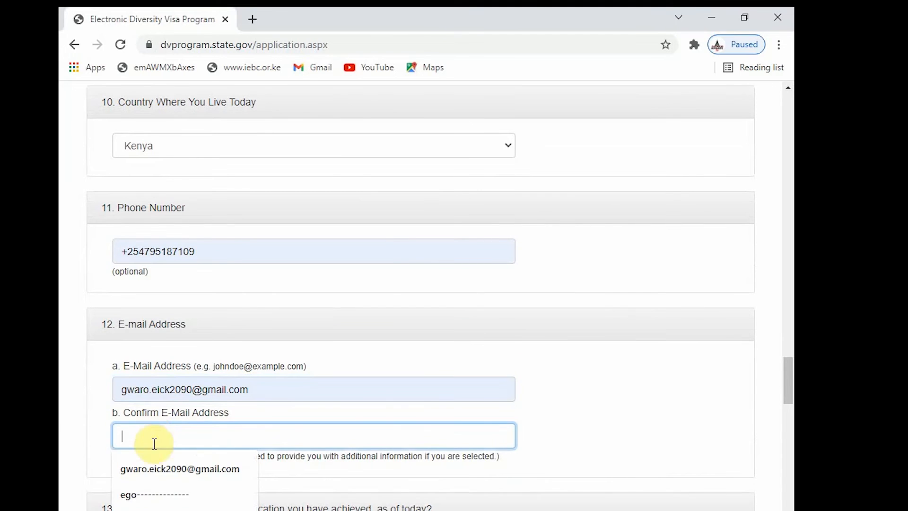
click(164, 461)
scroll(191, 432, down, 3)
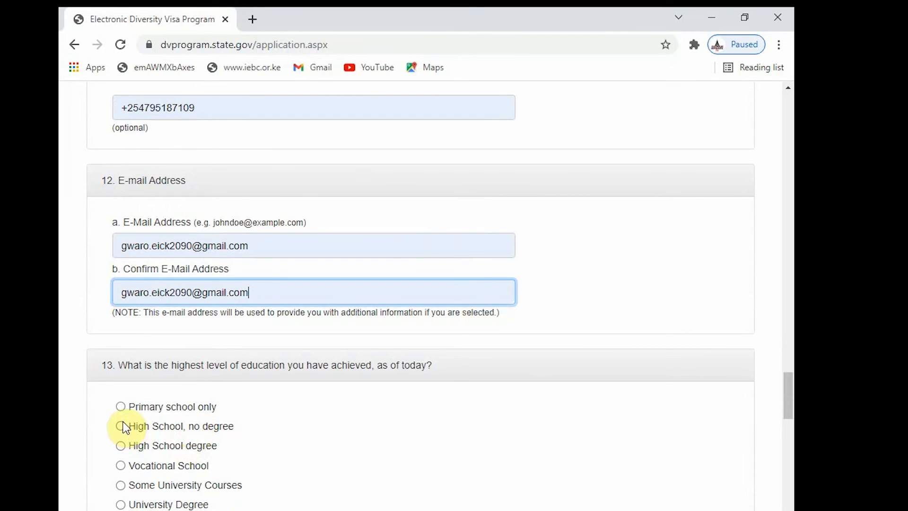
scroll(283, 420, down, 2)
- Choose University Degree as highest education and Unmarried as marital status
scroll(298, 415, down, 2)
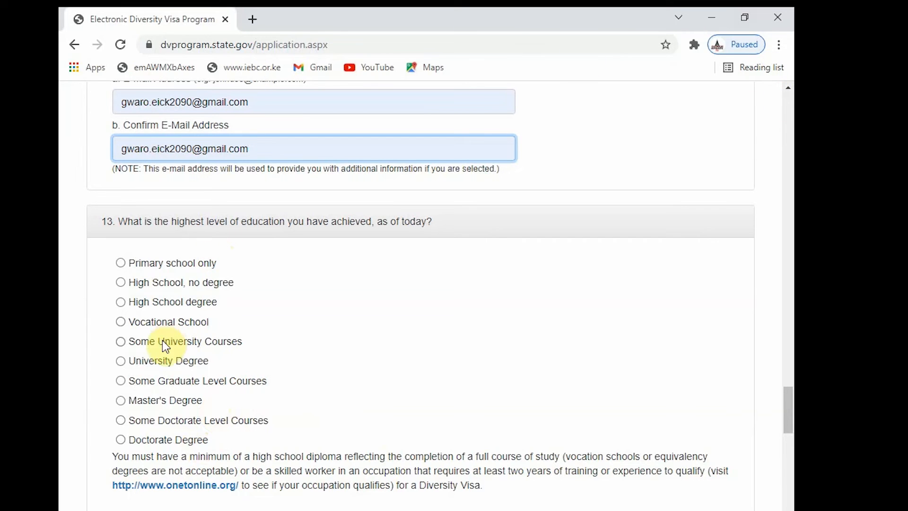
click(122, 361)
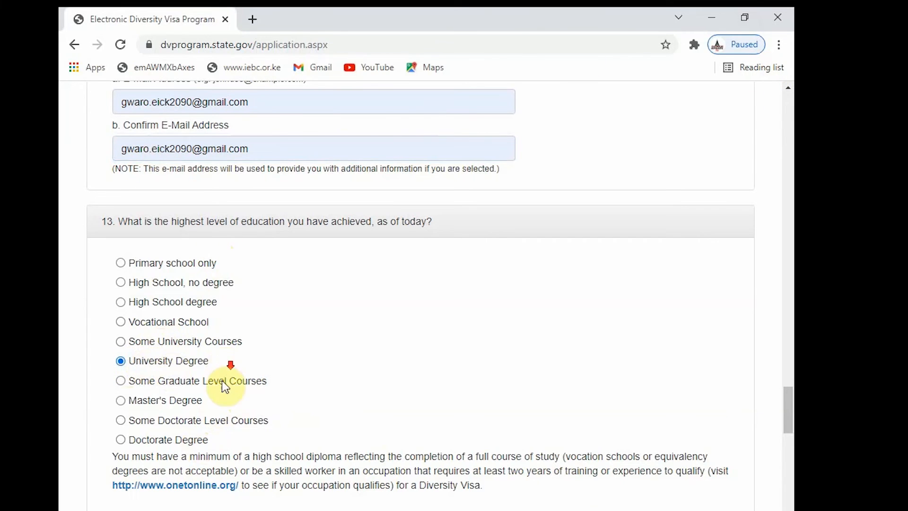
scroll(223, 380, down, 5)
scroll(132, 391, down, 1)
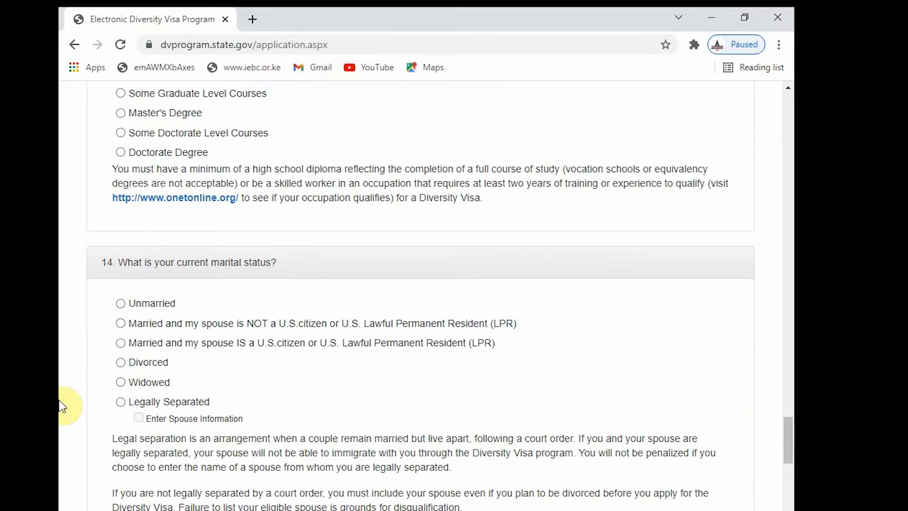
click(120, 304)
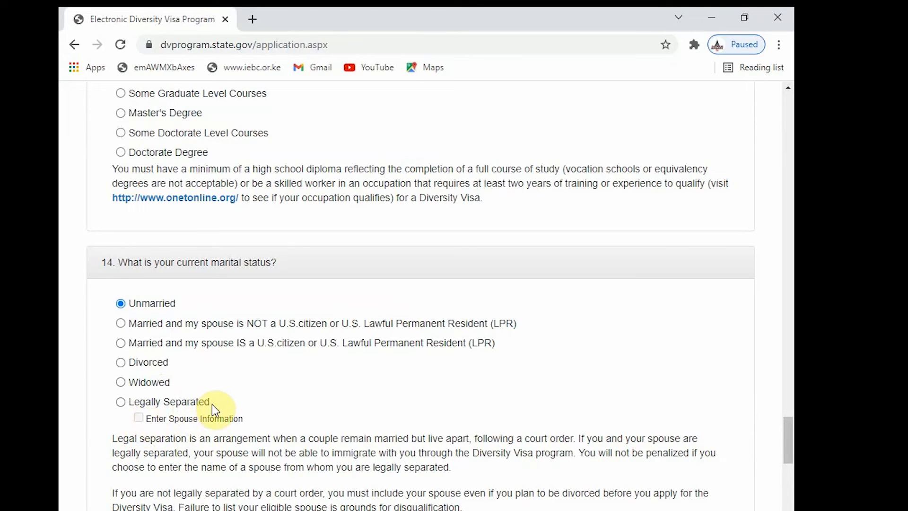
- Enter 0 for number of children and continue to the Part One review
scroll(212, 404, down, 7)
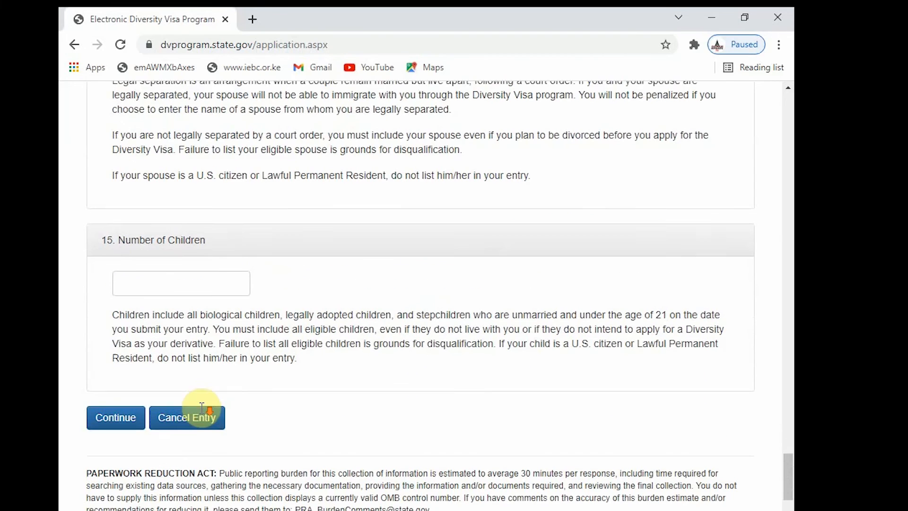
click(148, 279)
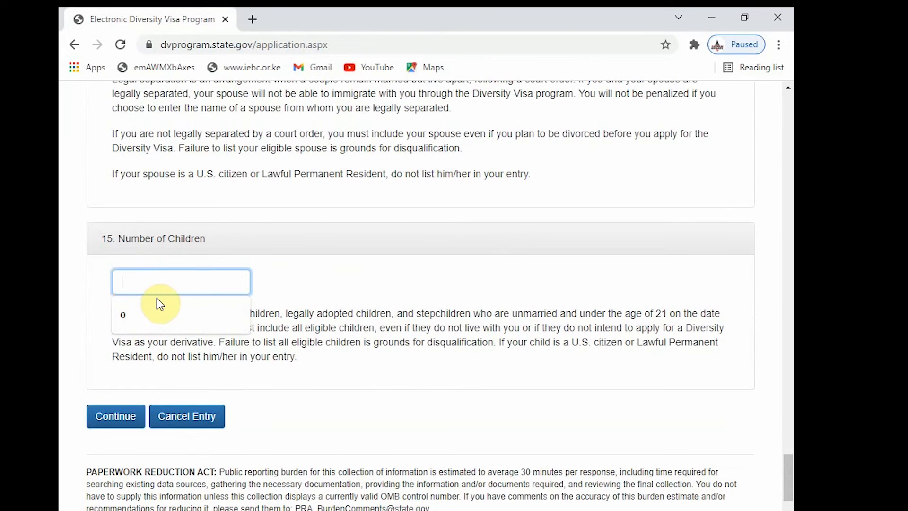
click(176, 313)
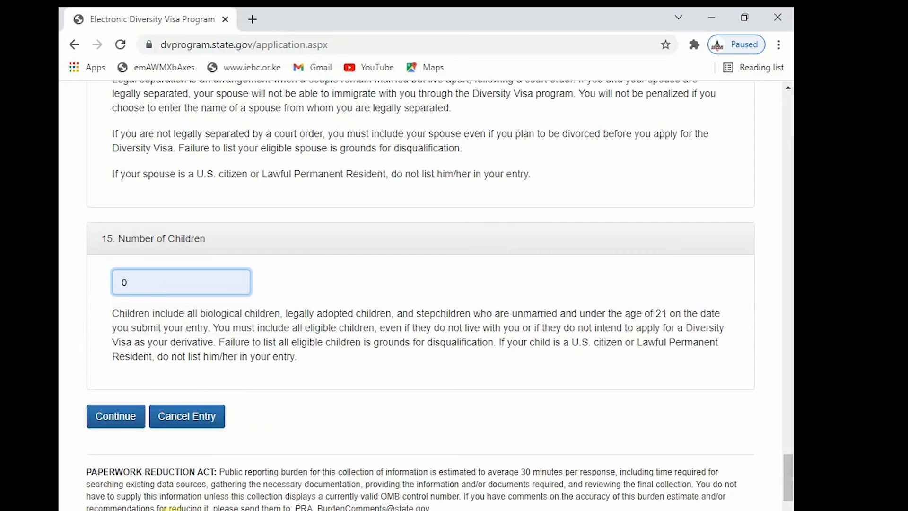
click(110, 422)
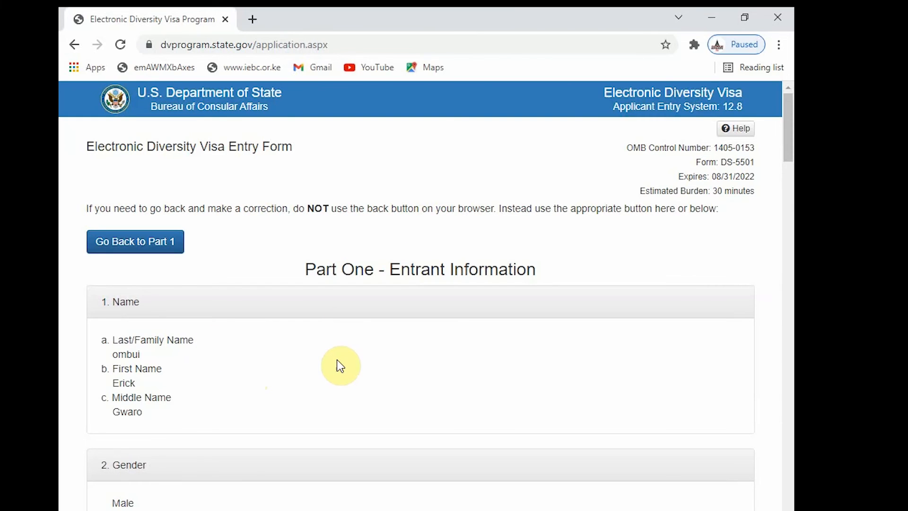
- Scroll down through the Part One answers on the eDV review page
scroll(417, 304, down, 7)
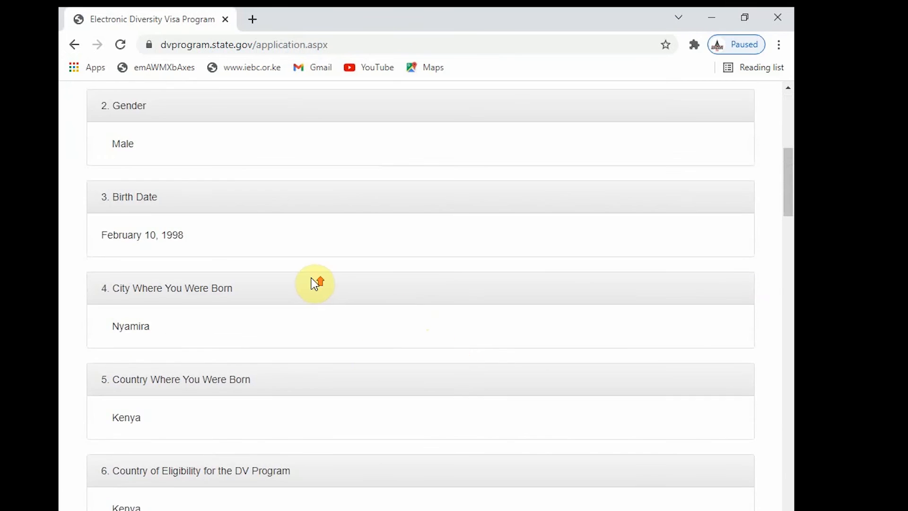
scroll(312, 278, up, 5)
scroll(178, 309, down, 1)
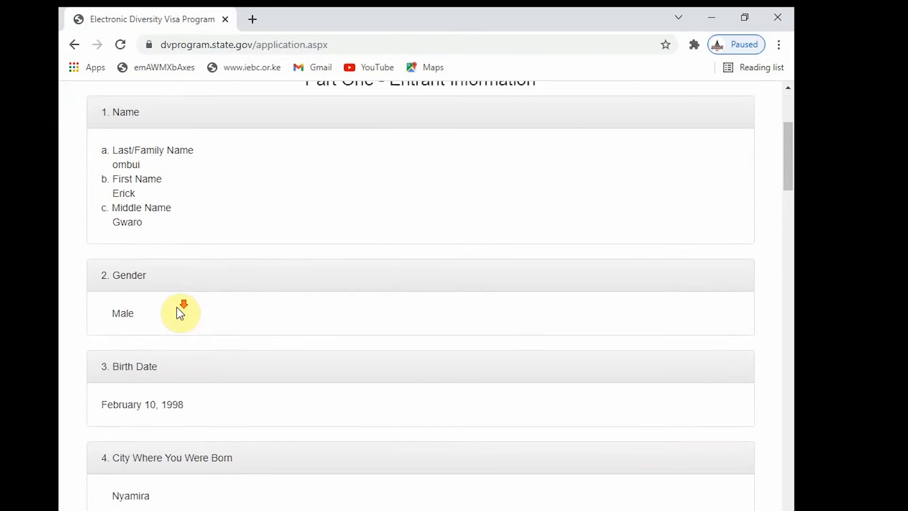
scroll(197, 399, down, 3)
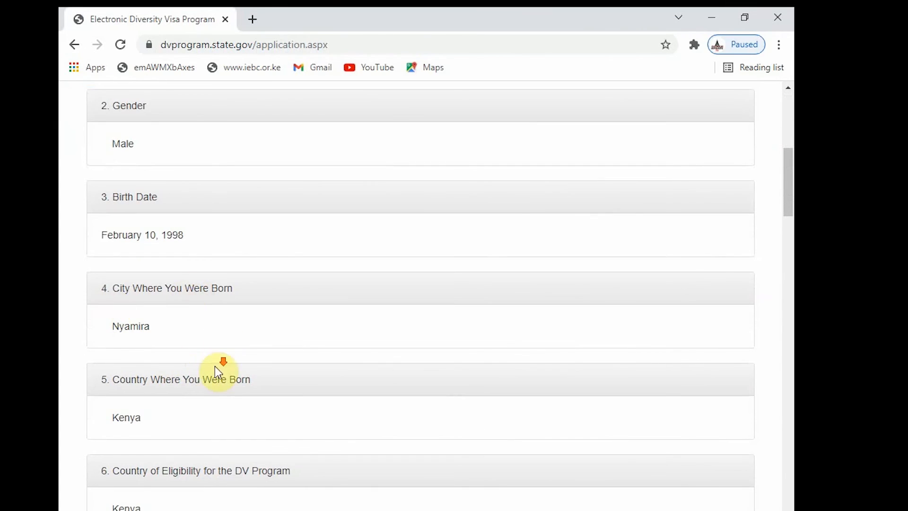
scroll(215, 367, down, 3)
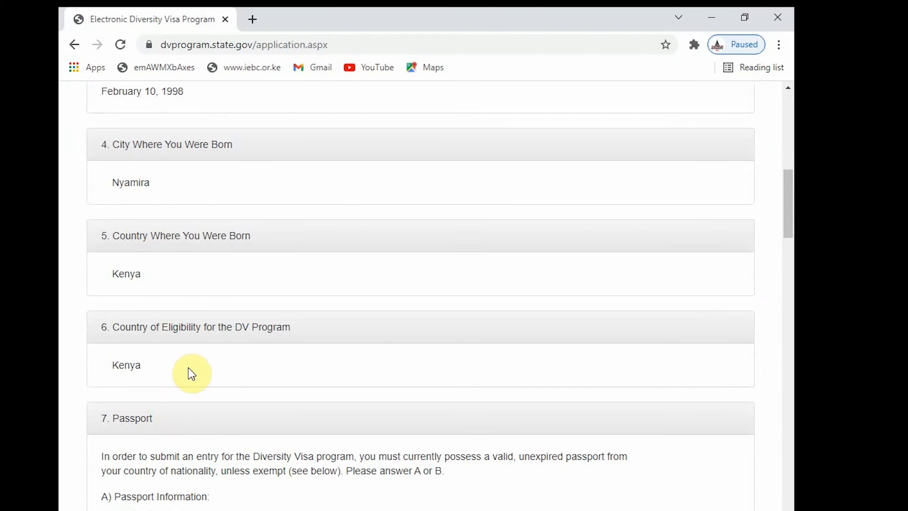
scroll(178, 359, down, 3)
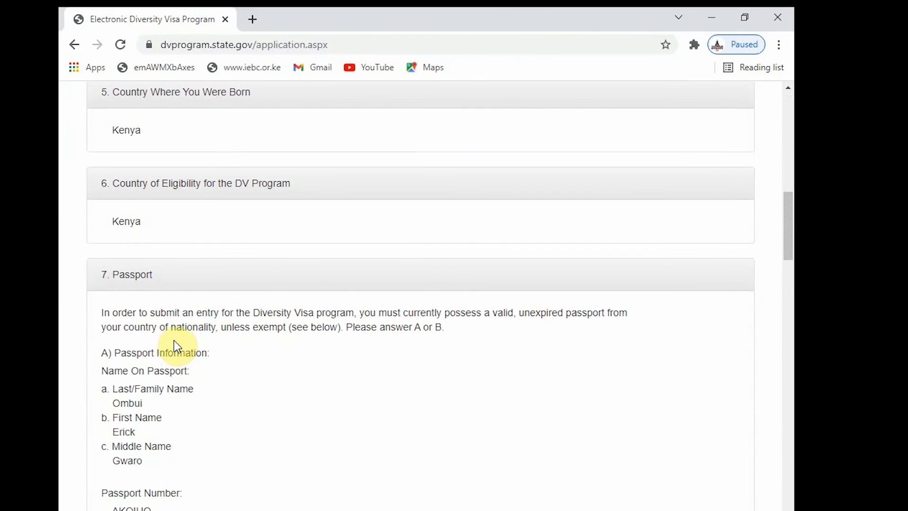
scroll(132, 355, down, 2)
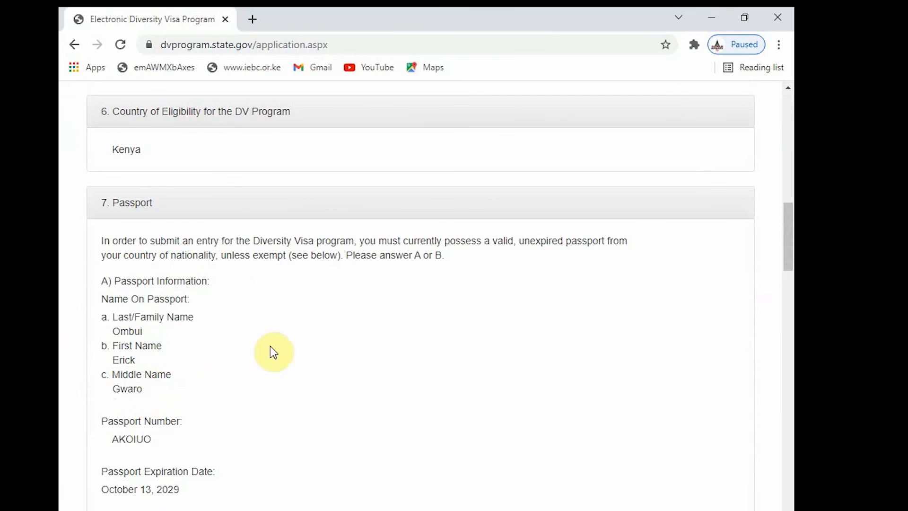
scroll(274, 352, down, 8)
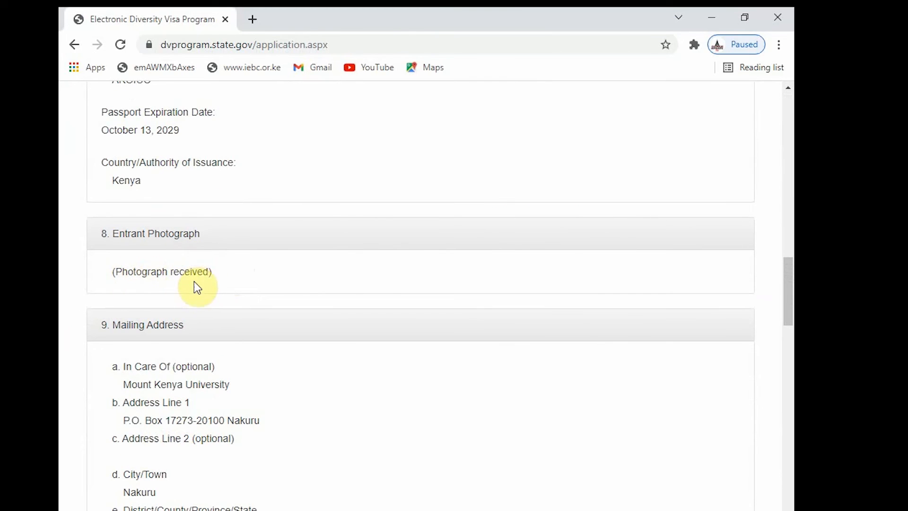
scroll(158, 385, down, 2)
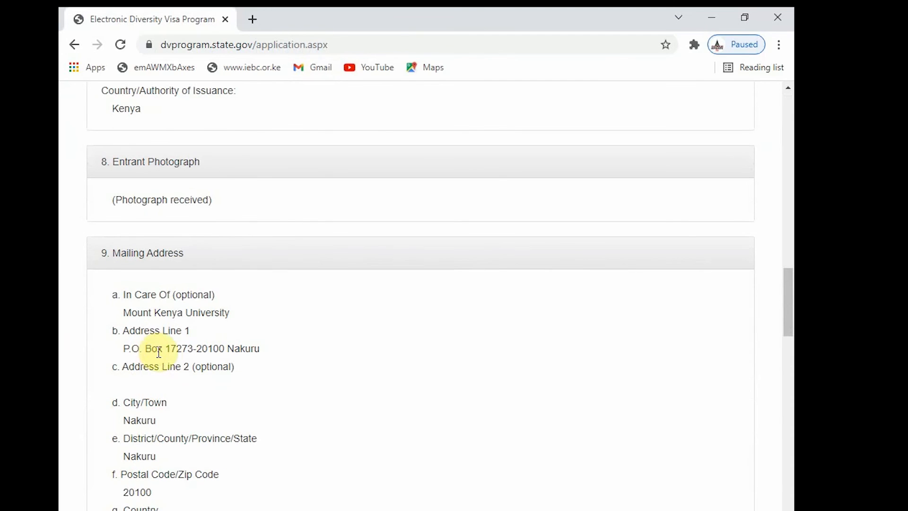
scroll(158, 352, down, 6)
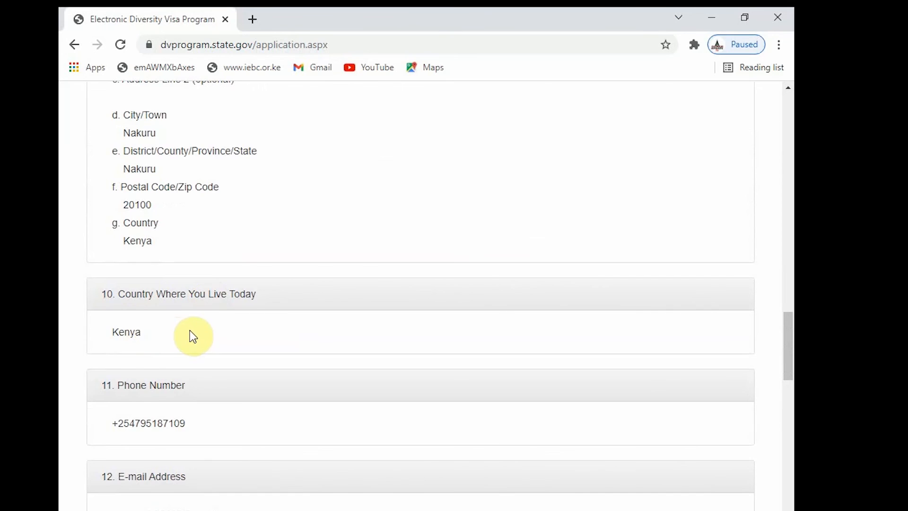
scroll(203, 406, down, 2)
scroll(203, 406, down, 6)
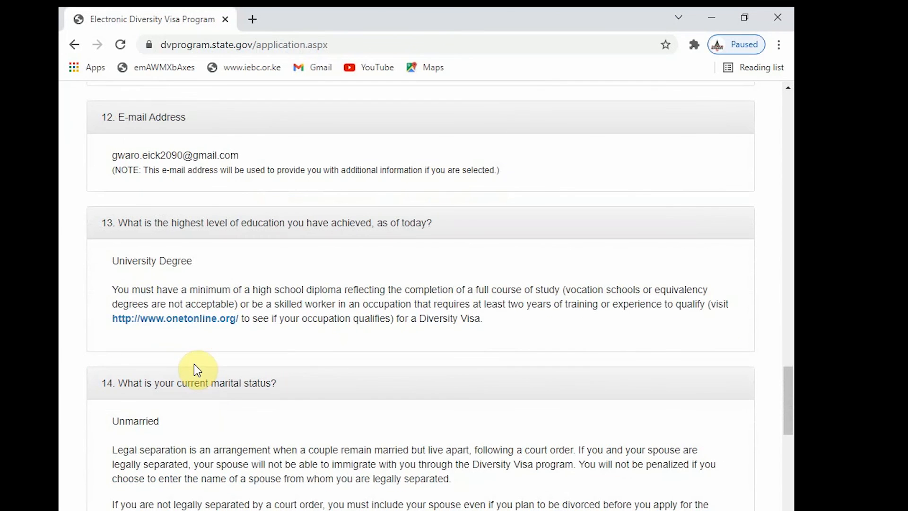
scroll(186, 308, down, 3)
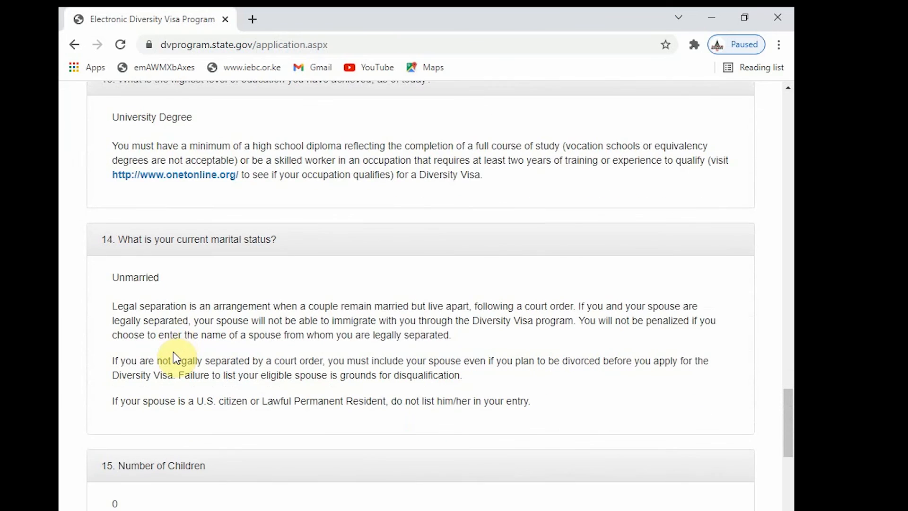
- Reach the Submit button, then show Screenshot (5).png of the Submission Confirmation page in Photos
scroll(151, 310, up, 1)
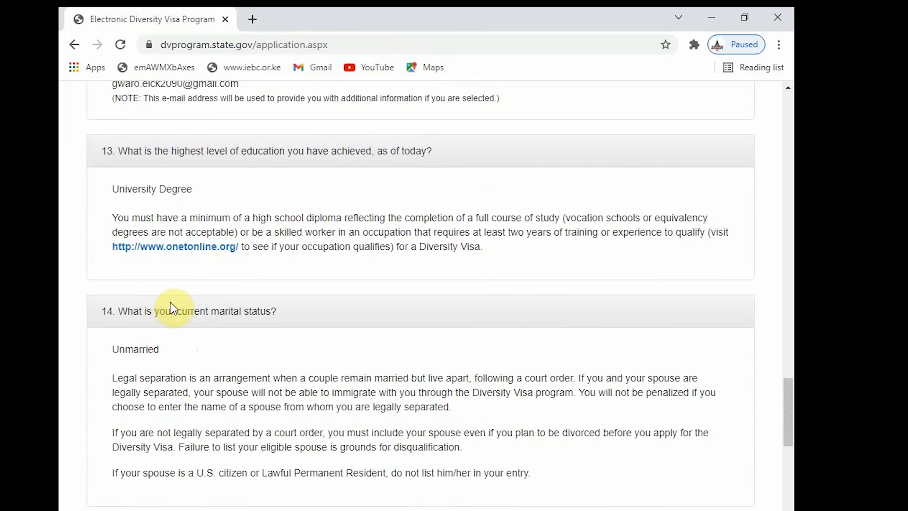
scroll(213, 318, down, 2)
scroll(208, 322, down, 3)
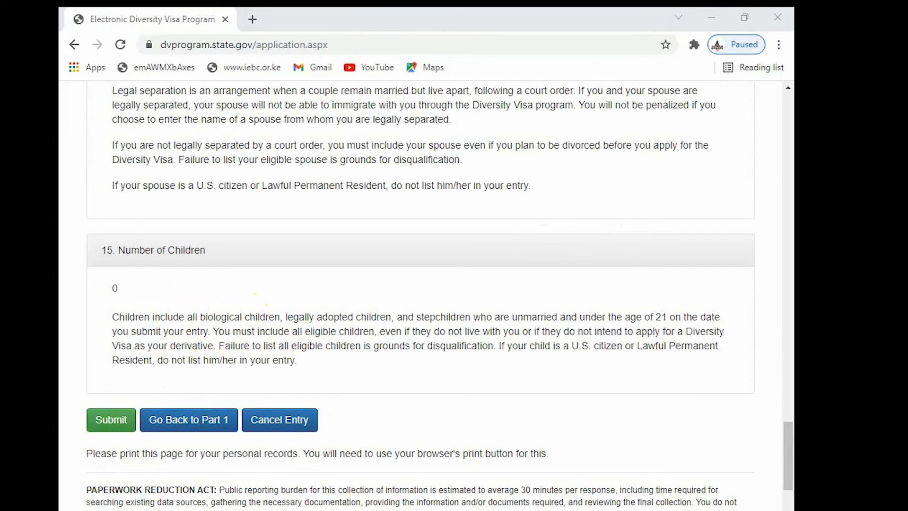
mouse_move(561, 510)
click(549, 487)
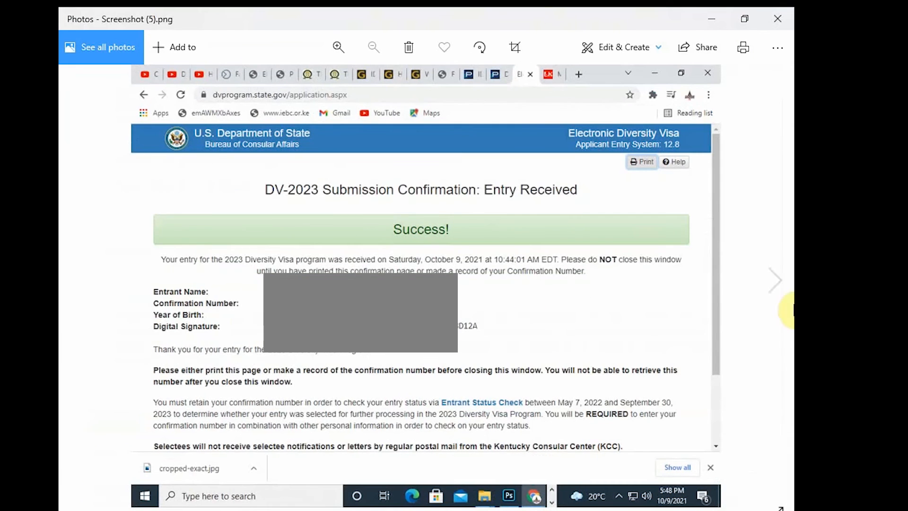